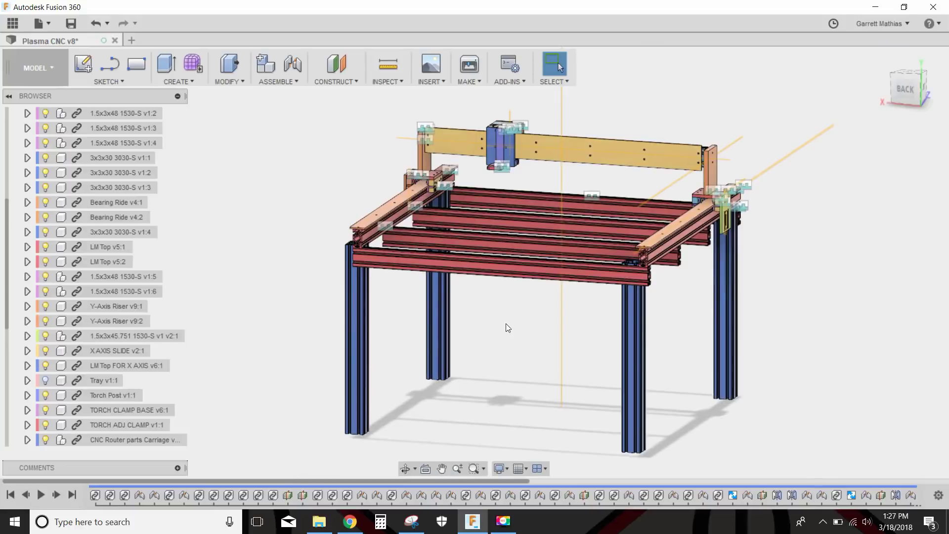
# Step: Examine the overall plasma CNC table frame, legs, cross members and gantry from several angles
pyautogui.keyDown('shift'); pyautogui.moveTo(529, 325); pyautogui.dragTo(536, 206, button='middle'); pyautogui.keyUp('shift')
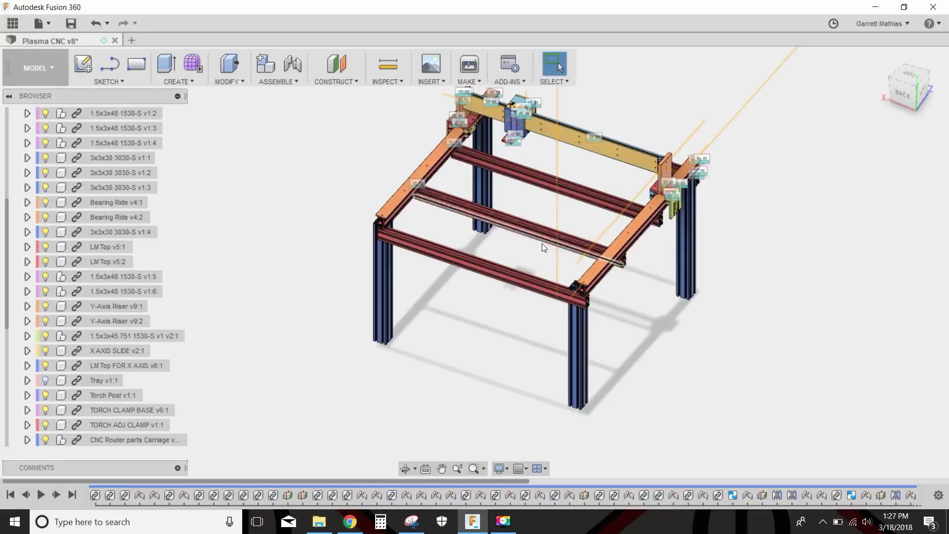
pyautogui.scroll(-4, 542, 243)
pyautogui.keyDown('shift'); pyautogui.moveTo(485, 287); pyautogui.dragTo(503, 251, button='middle'); pyautogui.keyUp('shift')
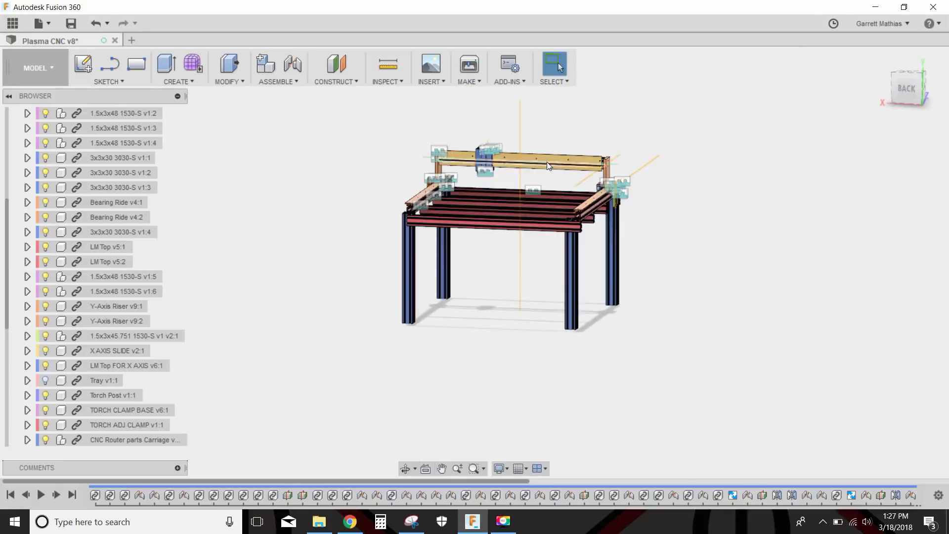
pyautogui.scroll(3, 567, 200)
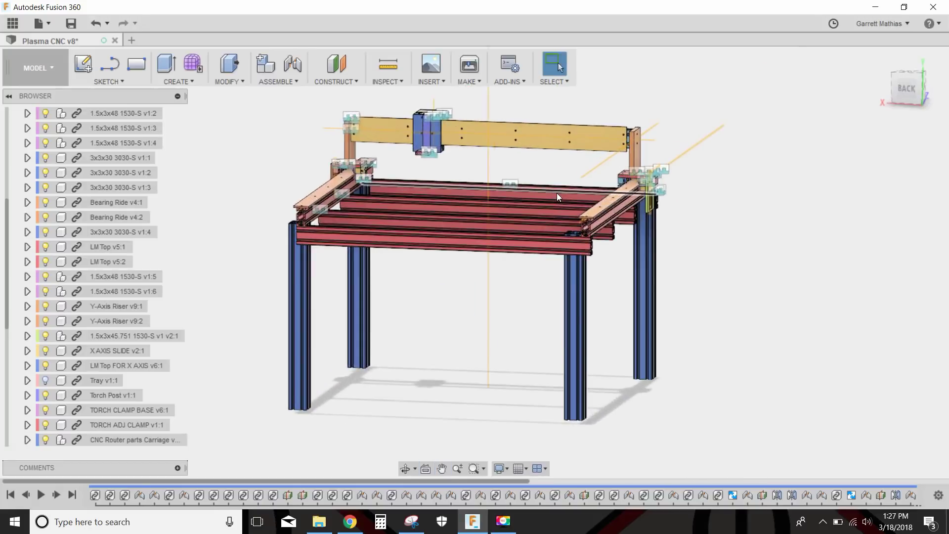
pyautogui.scroll(2, 494, 202)
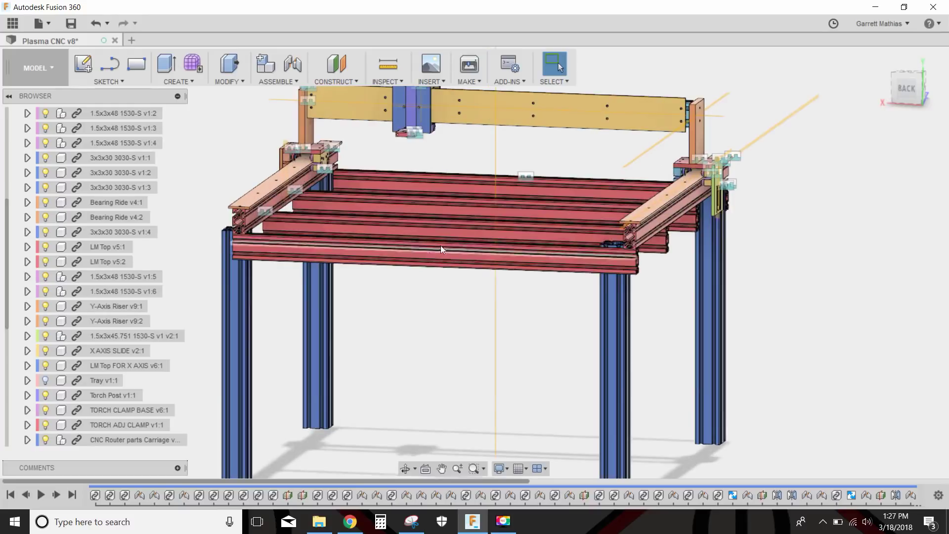
pyautogui.moveTo(440, 245)
pyautogui.keyDown('shift'); pyautogui.mouseDown(button='middle')
pyautogui.moveTo(451, 257)
pyautogui.moveTo(459, 250)
pyautogui.mouseUp(button='middle'); pyautogui.keyUp('shift')
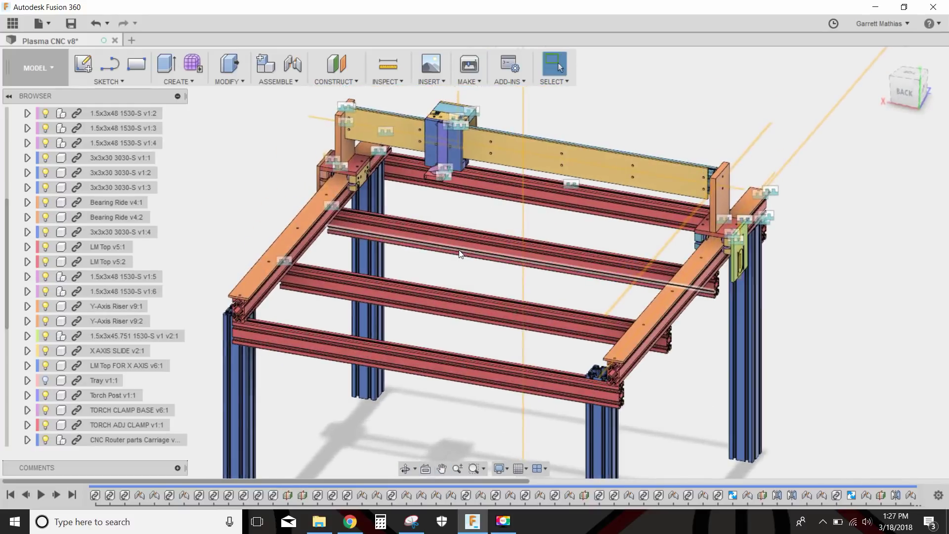
# Step: Switch to Chrome and look over the Langmuir Systems CrossFire plasma table page for comparison
pyautogui.click(350, 522)
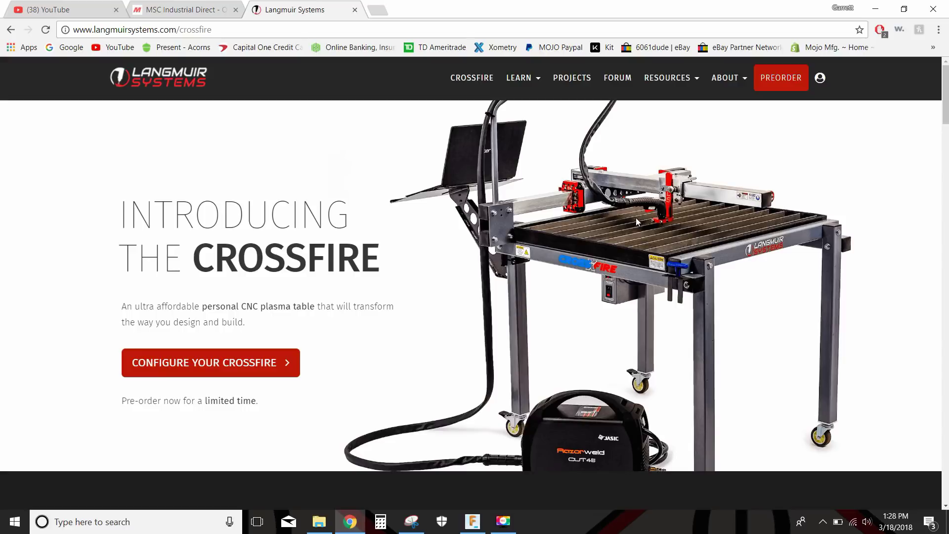
pyautogui.scroll(-3, 642, 252)
pyautogui.scroll(3, 641, 251)
# Step: Switch back to Fusion 360 and examine the table's side rails, the length of a side rail's edge, and the gantry
pyautogui.click(479, 523)
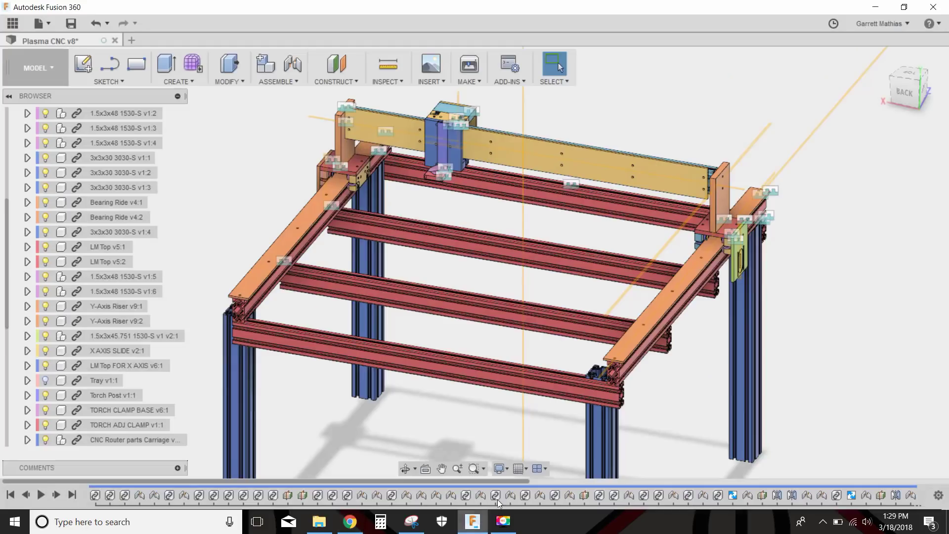
pyautogui.scroll(-2, 560, 369)
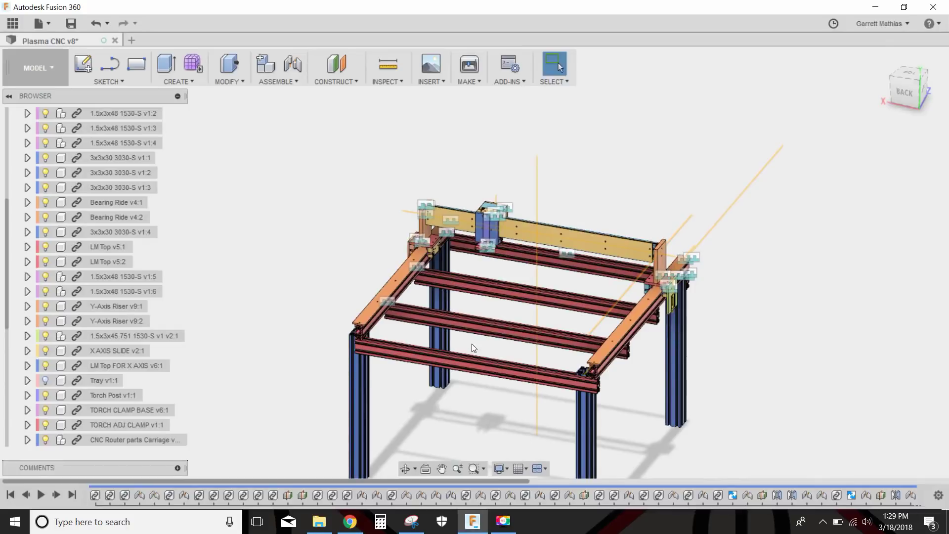
pyautogui.keyDown('shift'); pyautogui.moveTo(637, 352); pyautogui.dragTo(593, 329, button='middle'); pyautogui.keyUp('shift')
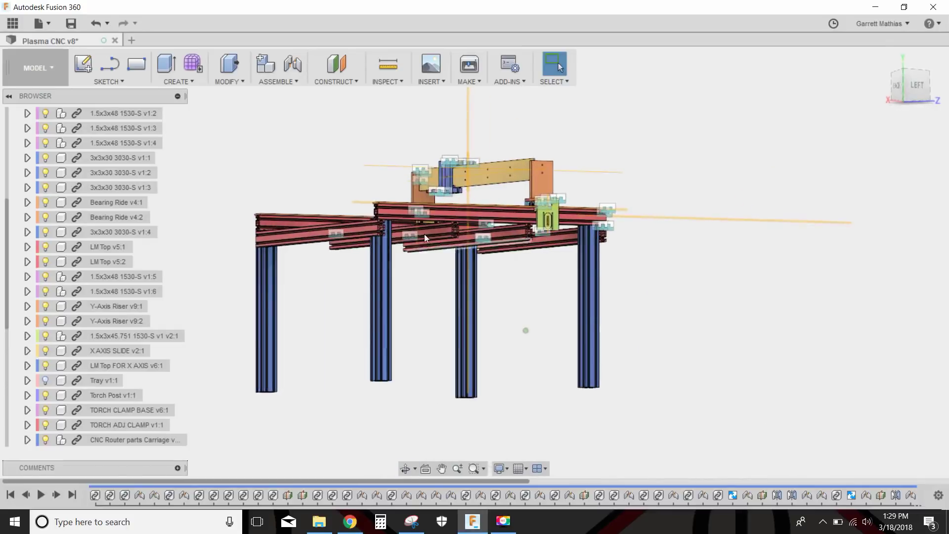
pyautogui.click(473, 218)
pyautogui.keyDown('shift'); pyautogui.moveTo(413, 280); pyautogui.dragTo(509, 264, button='middle'); pyautogui.keyUp('shift')
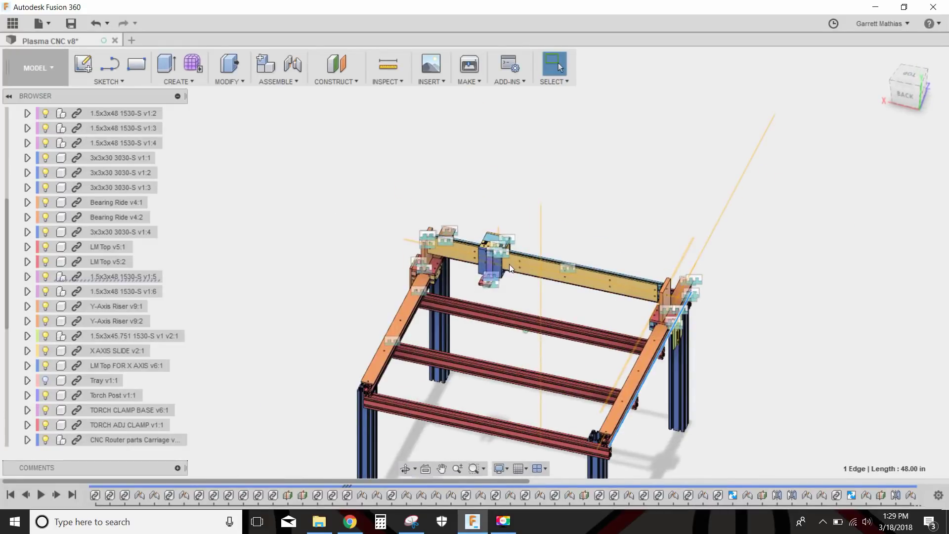
pyautogui.scroll(4, 509, 264)
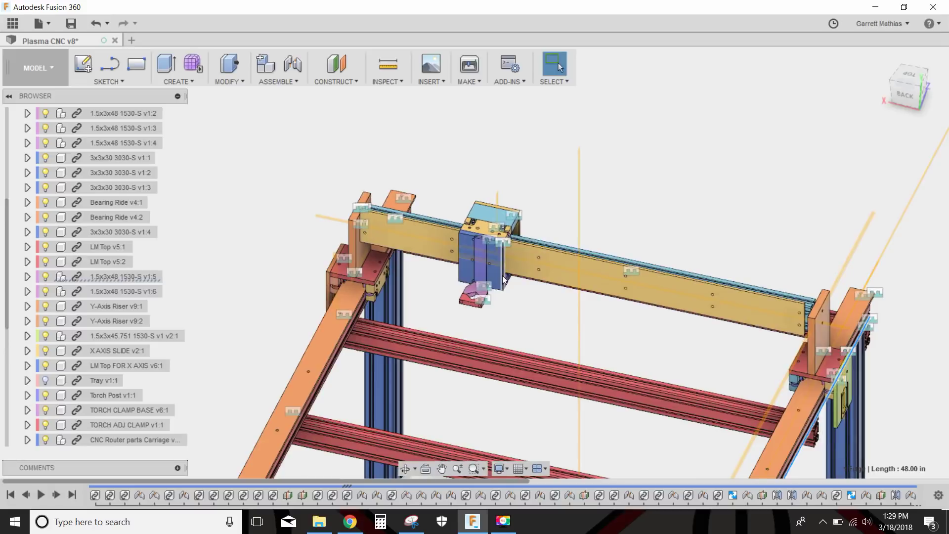
pyautogui.keyDown('shift'); pyautogui.moveTo(504, 279); pyautogui.dragTo(493, 168, button='middle'); pyautogui.keyUp('shift')
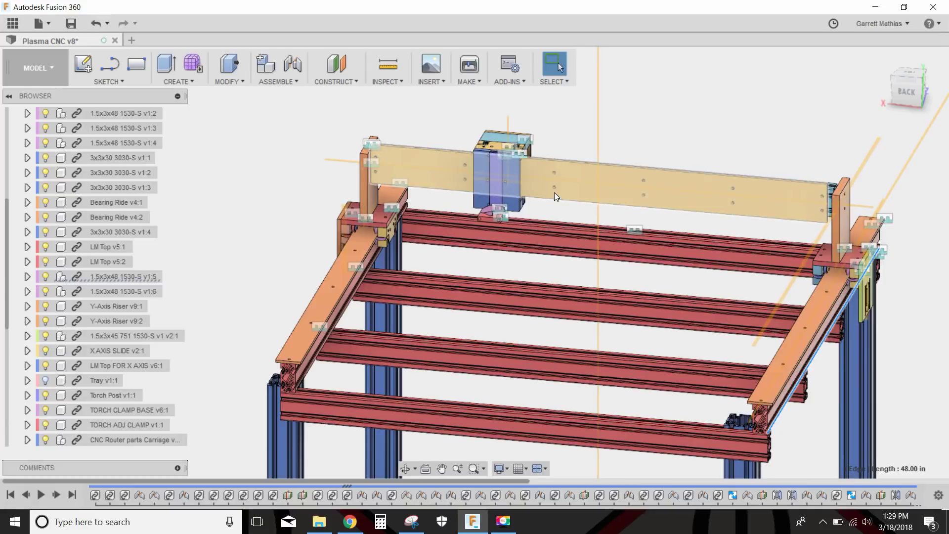
pyautogui.moveTo(724, 290); pyautogui.dragTo(665, 230, button='middle')
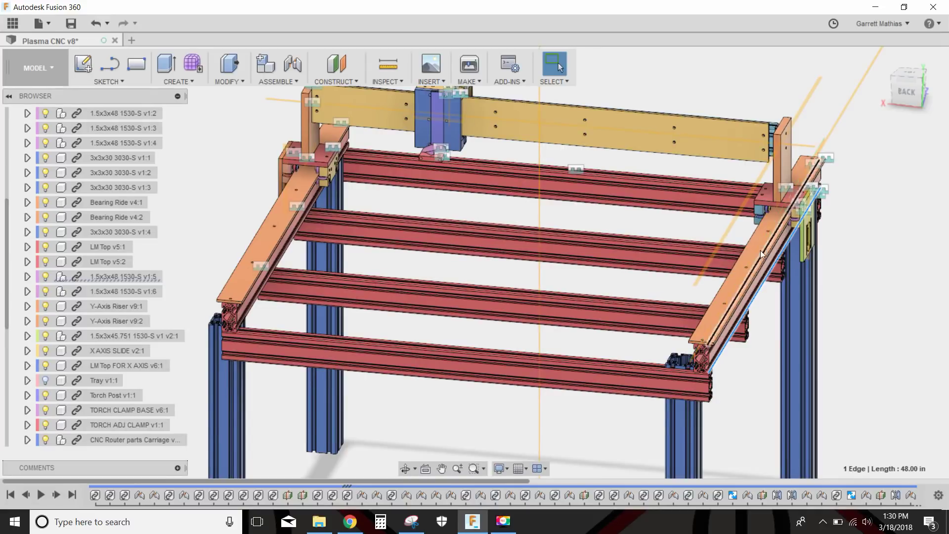
# Step: Examine the Y-axis bearing carriage on the side rail from the back view and up close at an angle
pyautogui.click(908, 90)
pyautogui.scroll(3, 657, 247)
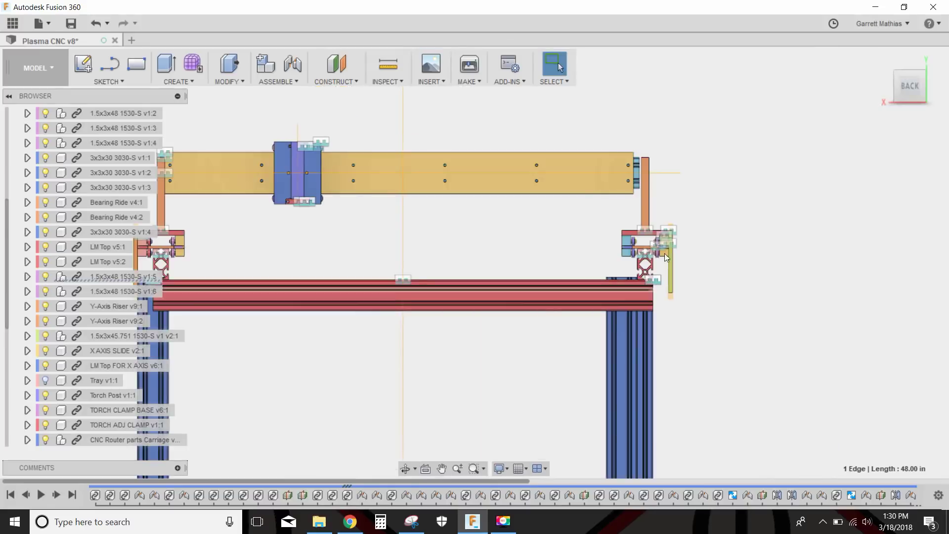
pyautogui.scroll(5, 655, 245)
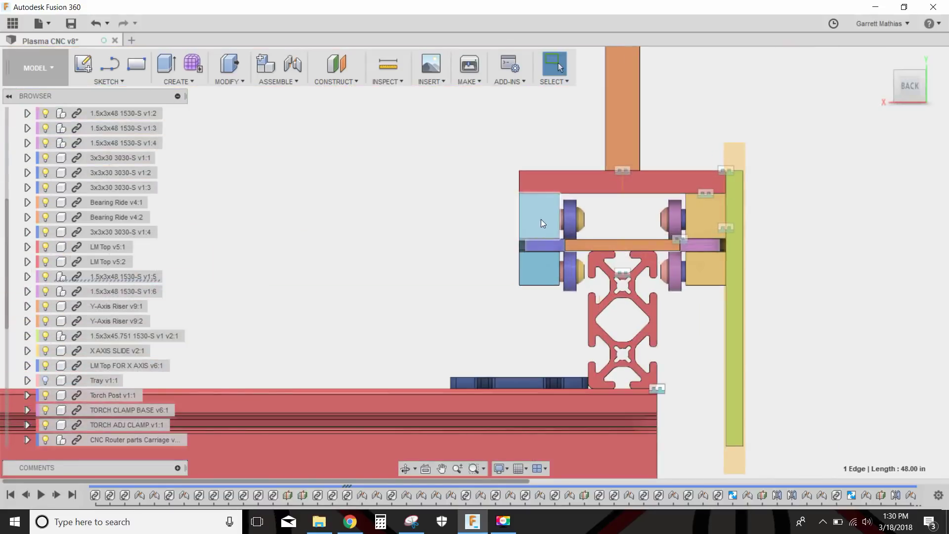
pyautogui.keyDown('shift'); pyautogui.moveTo(672, 225); pyautogui.dragTo(361, 249, button='middle'); pyautogui.keyUp('shift')
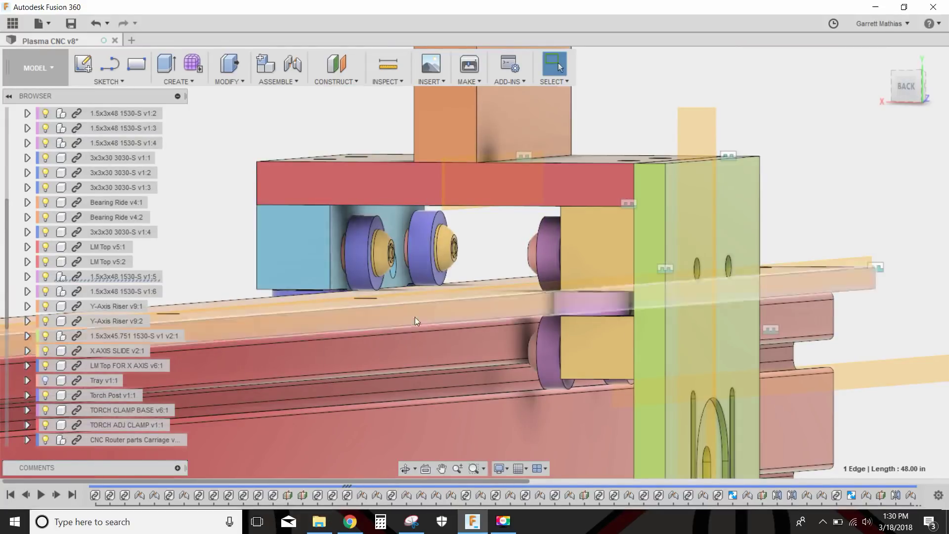
pyautogui.scroll(-2, 414, 316)
# Step: Switch to Chrome and review the cncrouterparts.com page for the Linear Carriage with ABEC 7 Bearings in a new tab
pyautogui.click(351, 523)
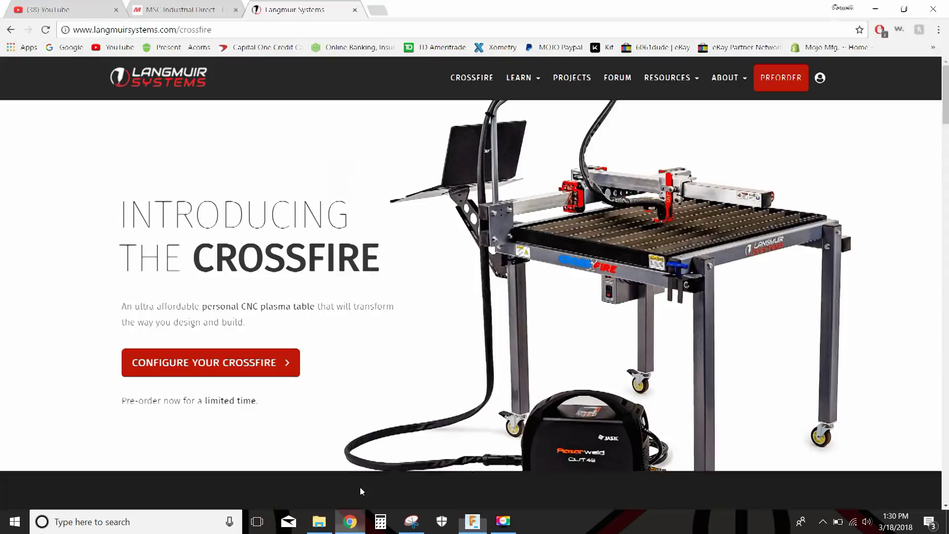
pyautogui.click(377, 10)
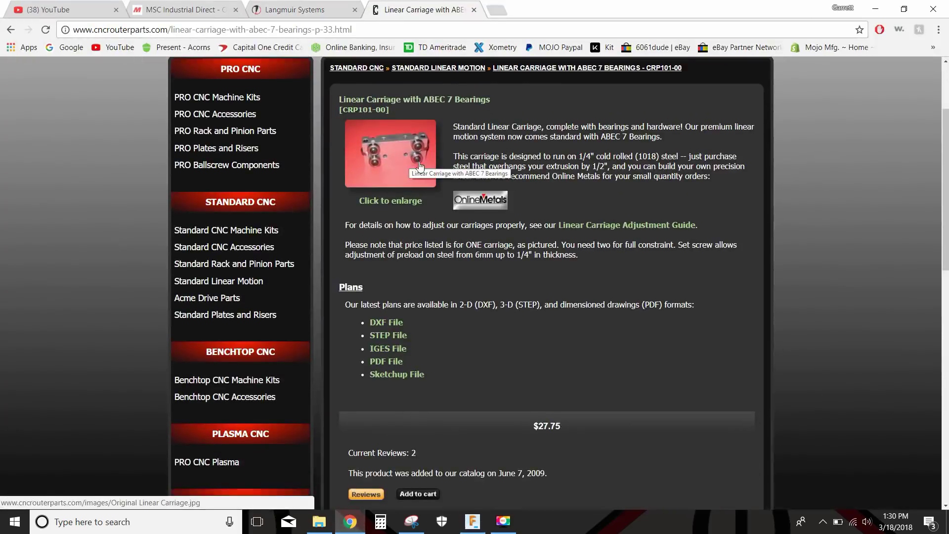
pyautogui.scroll(-4, 420, 178)
pyautogui.scroll(3, 429, 181)
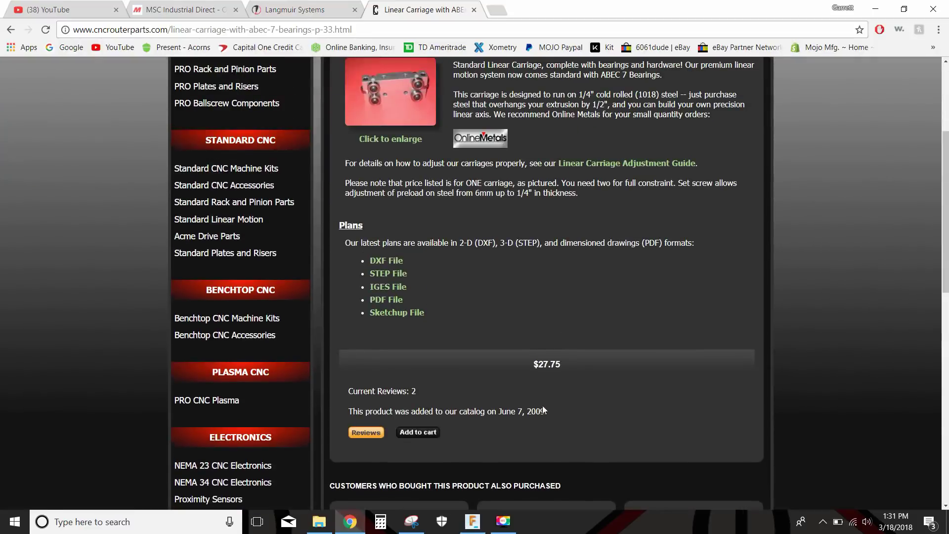
pyautogui.scroll(3, 556, 272)
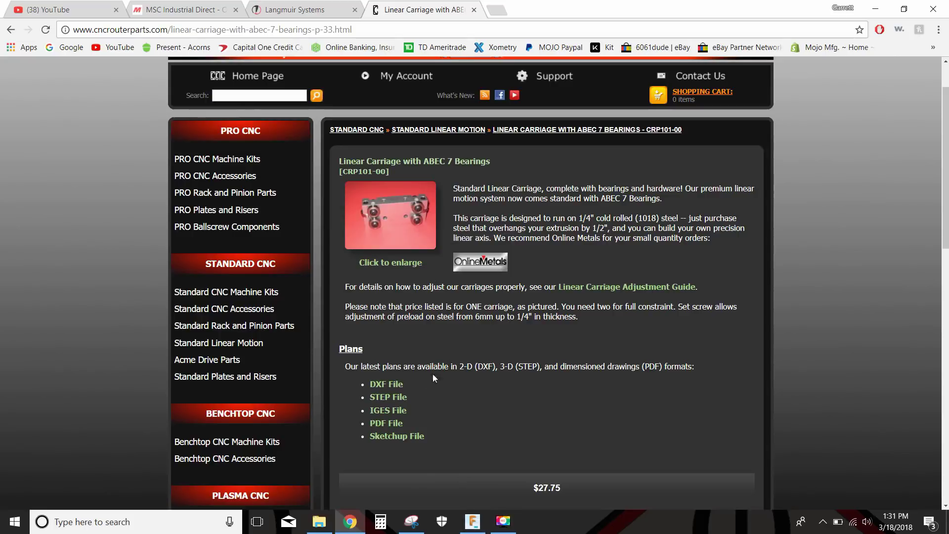
# Step: Return to Fusion 360 and examine how the Y-axis carriage bearings and slotted side plate fit around the side rail
pyautogui.click(473, 521)
pyautogui.scroll(-5, 473, 361)
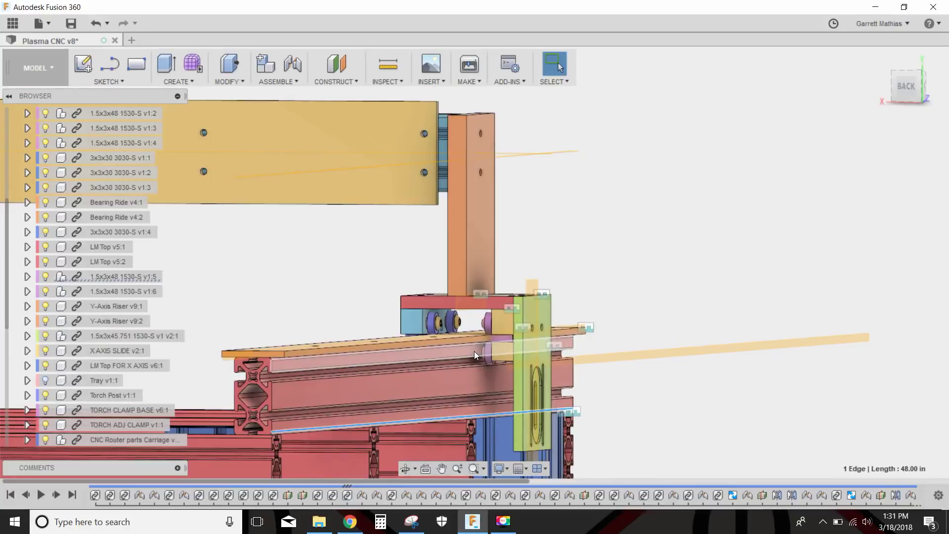
pyautogui.scroll(3, 495, 343)
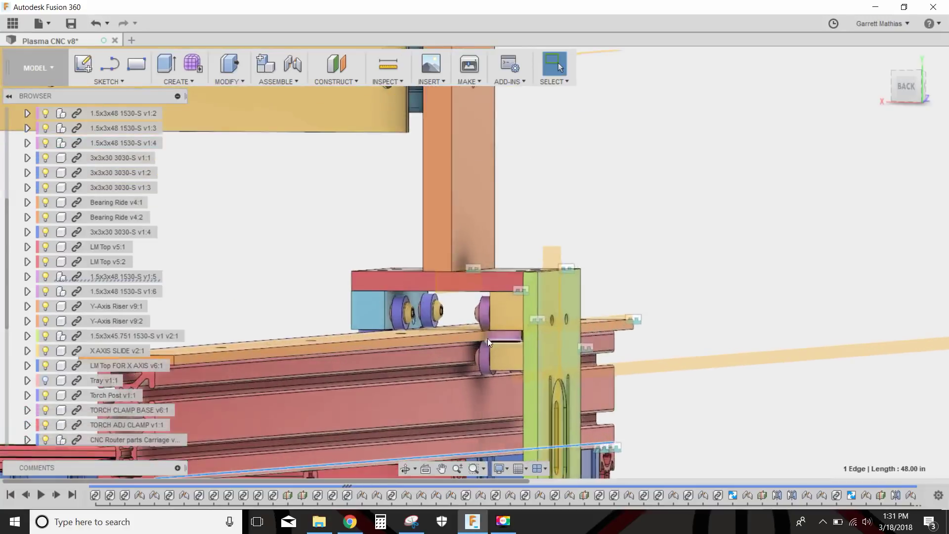
pyautogui.moveTo(487, 338); pyautogui.dragTo(315, 191, button='middle')
pyautogui.scroll(1, 315, 191)
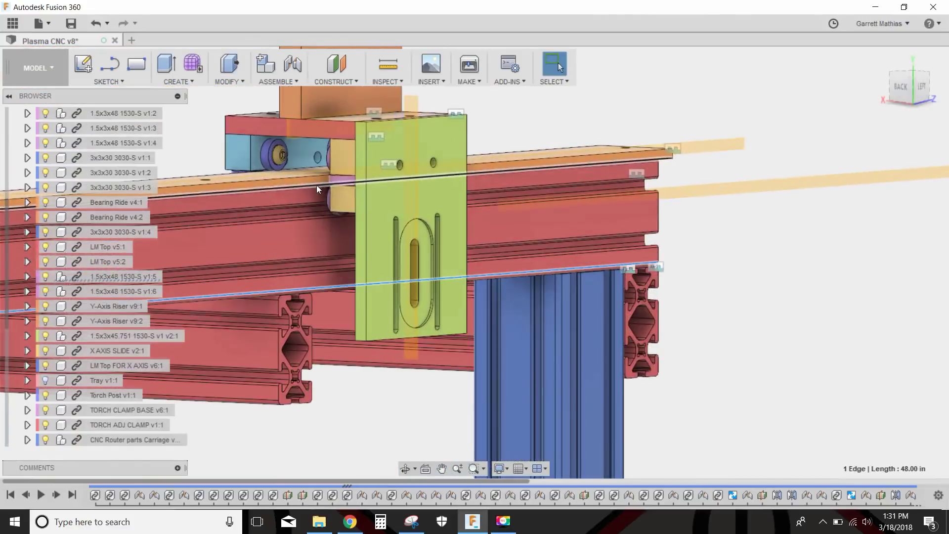
pyautogui.scroll(-2, 351, 215)
pyautogui.scroll(4, 317, 186)
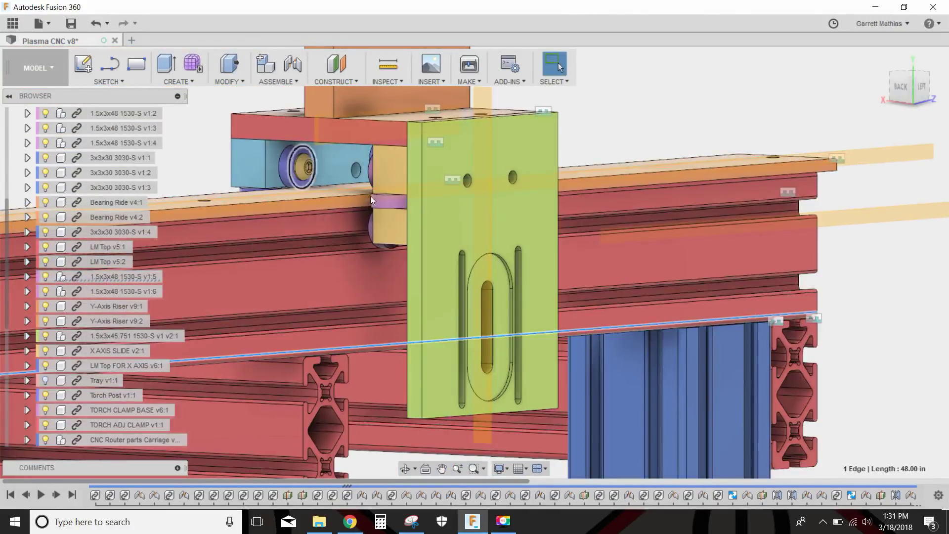
pyautogui.scroll(-5, 360, 206)
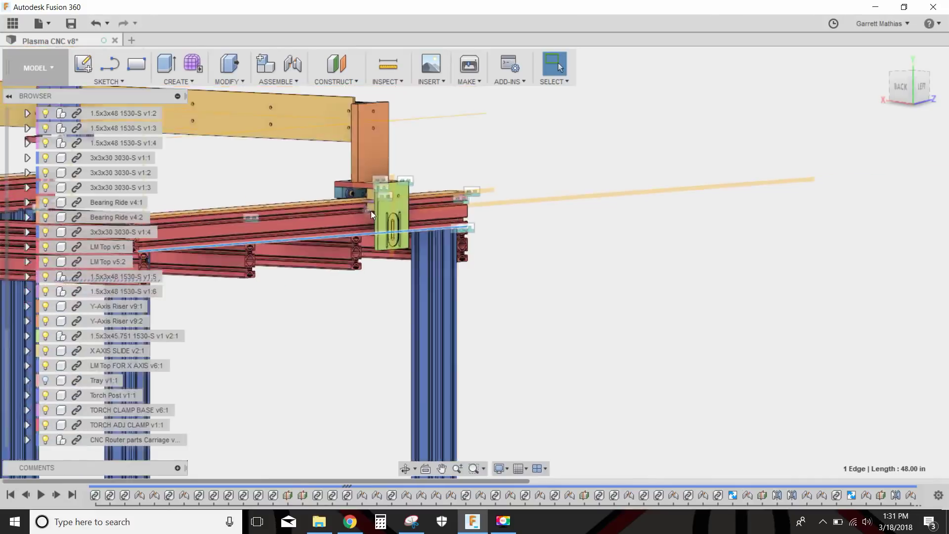
# Step: Examine the end profile of the side rail extrusion, its overhanging top plate and its seating on the cross members
pyautogui.scroll(-5, 371, 210)
pyautogui.keyDown('shift'); pyautogui.moveTo(371, 211); pyautogui.dragTo(342, 233, button='middle'); pyautogui.keyUp('shift')
pyautogui.scroll(7, 342, 233)
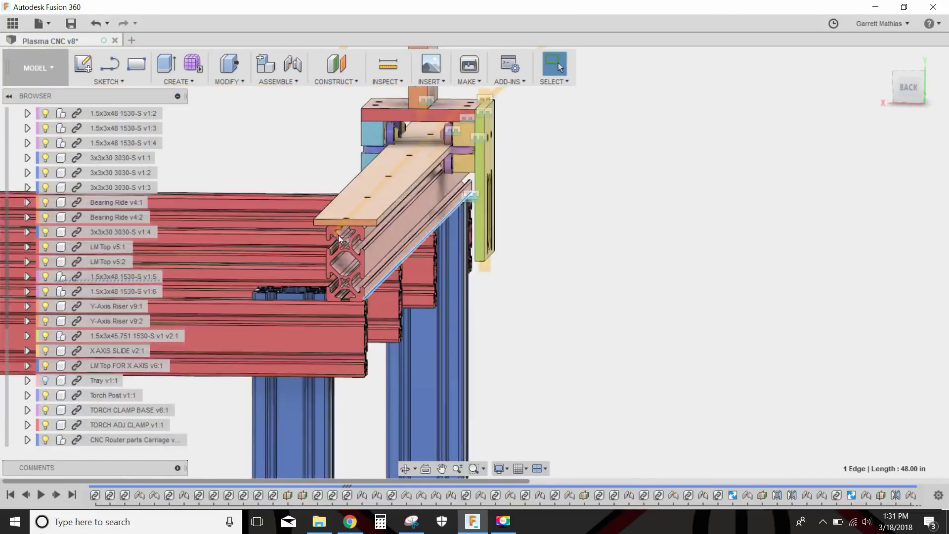
pyautogui.scroll(4, 341, 232)
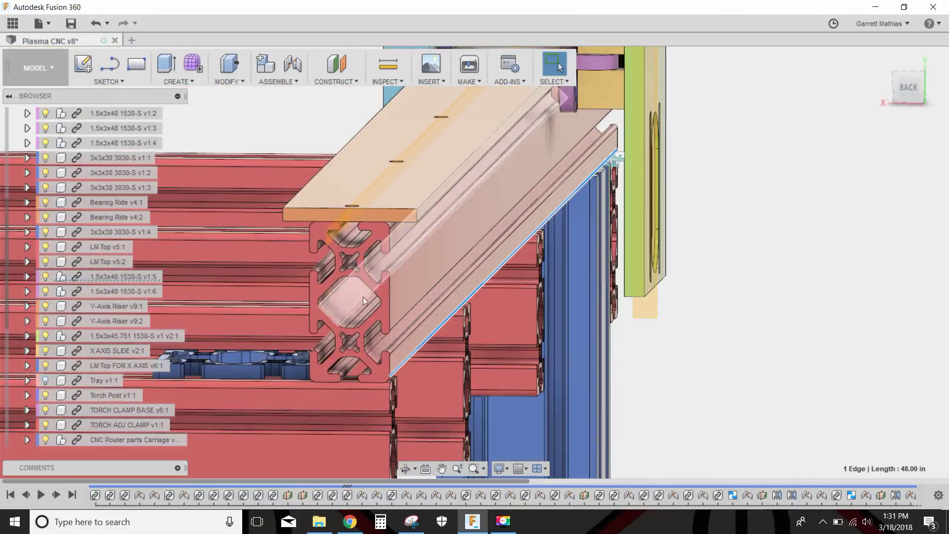
pyautogui.scroll(-5, 350, 290)
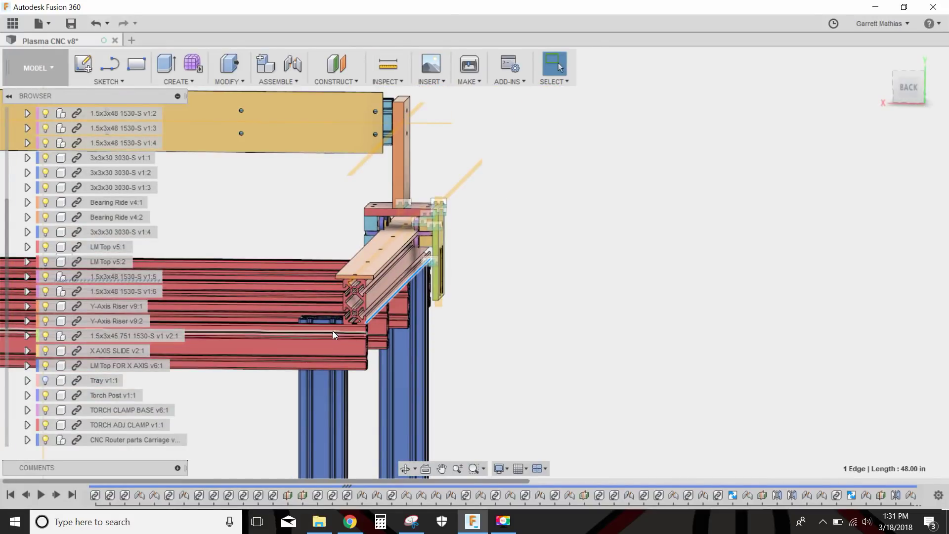
pyautogui.scroll(4, 333, 331)
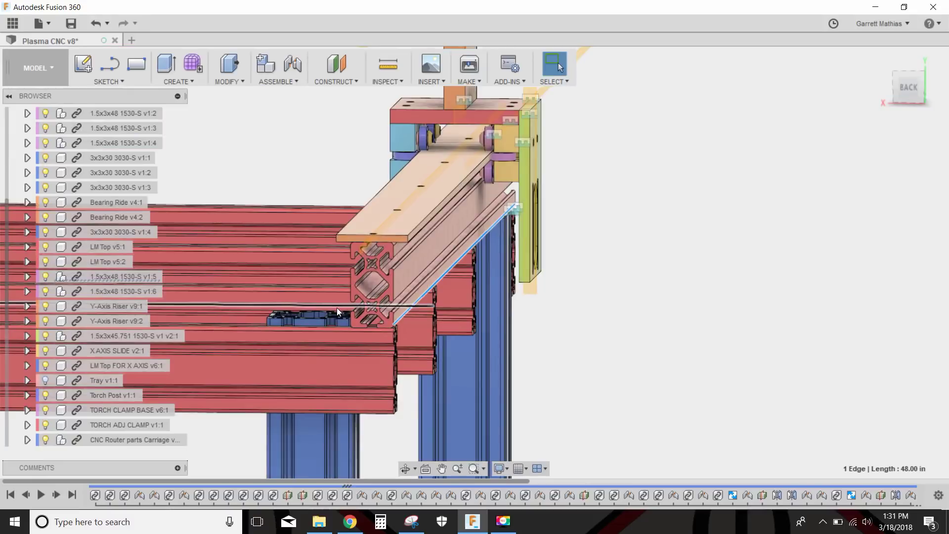
pyautogui.scroll(-4, 348, 301)
pyautogui.scroll(-3, 348, 301)
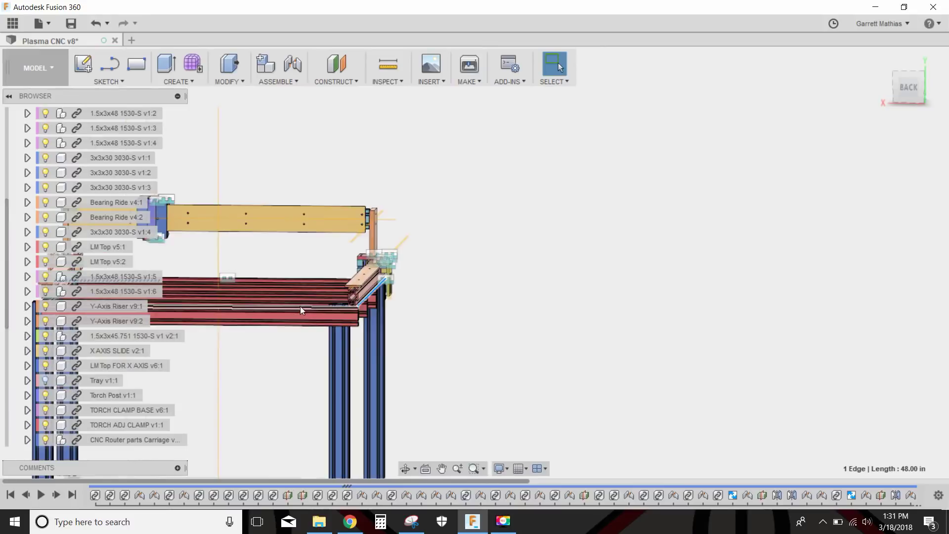
# Step: Examine the torch carriage on the X-axis gantry, including its bearings, slide plate and torch clamp
pyautogui.moveTo(188, 324); pyautogui.dragTo(372, 263, button='middle')
pyautogui.scroll(5, 357, 183)
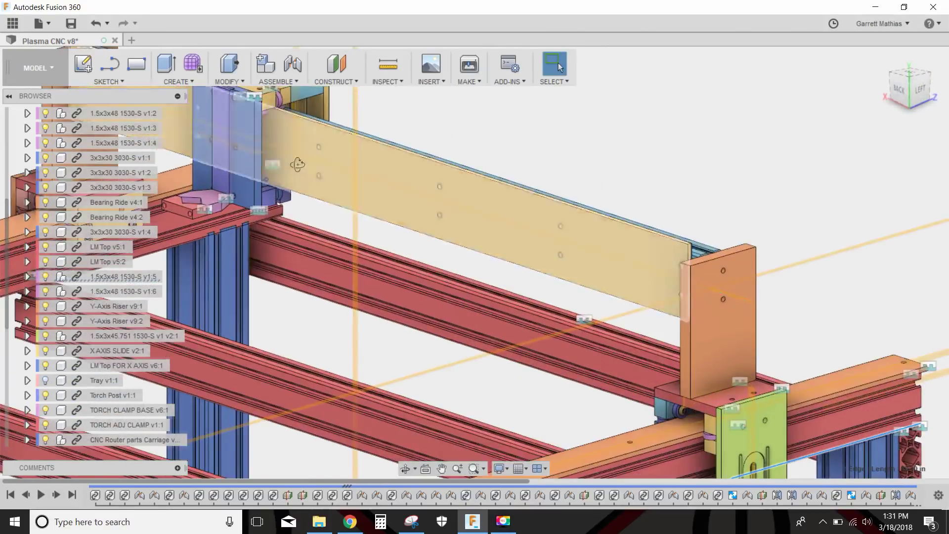
pyautogui.moveTo(296, 163)
pyautogui.keyDown('shift'); pyautogui.mouseDown(button='middle')
pyautogui.moveTo(276, 157)
pyautogui.moveTo(369, 241)
pyautogui.moveTo(315, 162)
pyautogui.mouseUp(button='middle'); pyautogui.keyUp('shift')
pyautogui.scroll(-3, 276, 156)
pyautogui.scroll(5, 316, 163)
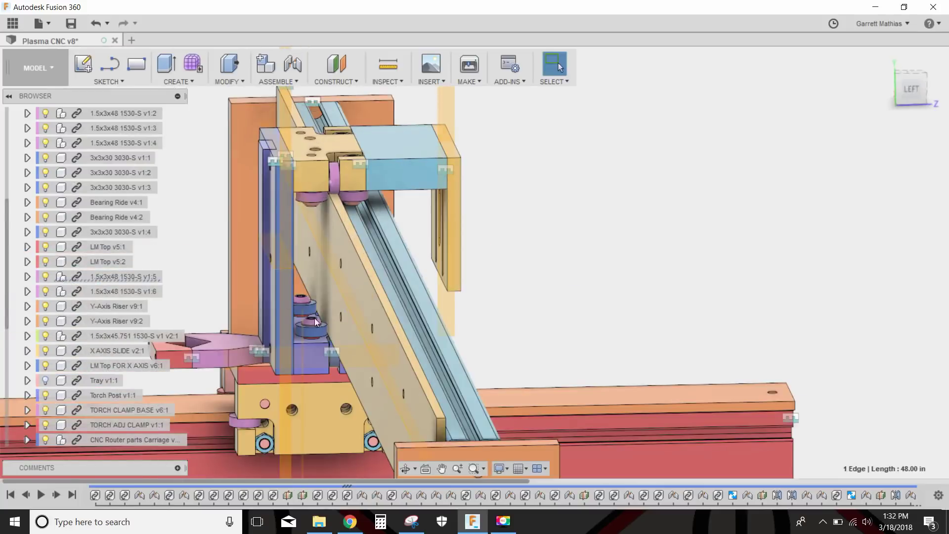
pyautogui.click(352, 247)
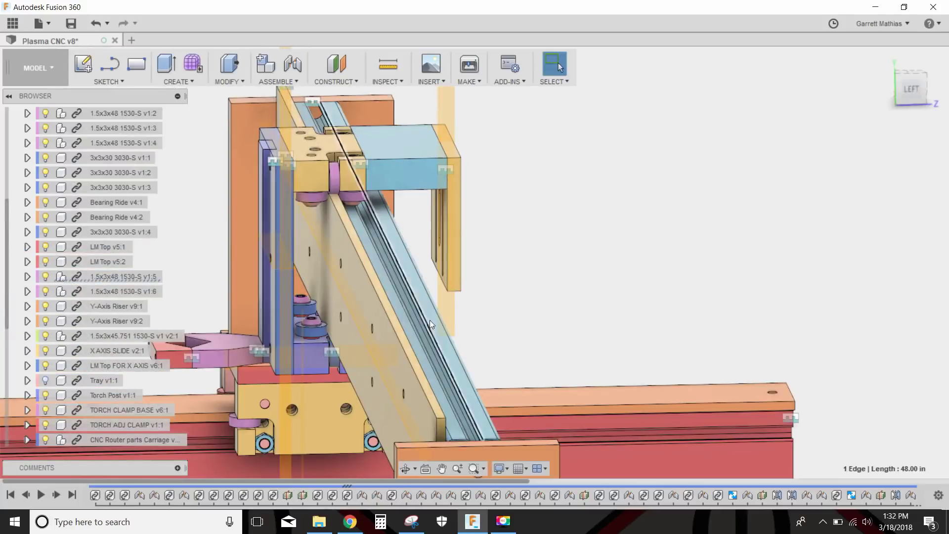
# Step: Inspect the gantry's end riser and select the outer face of the slotted plate below it
pyautogui.scroll(-3, 402, 342)
pyautogui.moveTo(428, 444); pyautogui.dragTo(431, 283, button='middle')
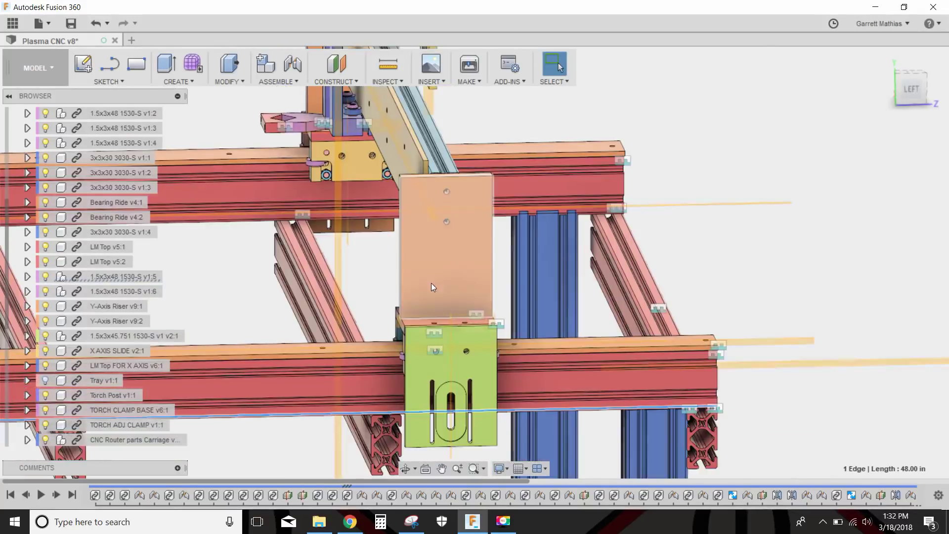
pyautogui.click(484, 360)
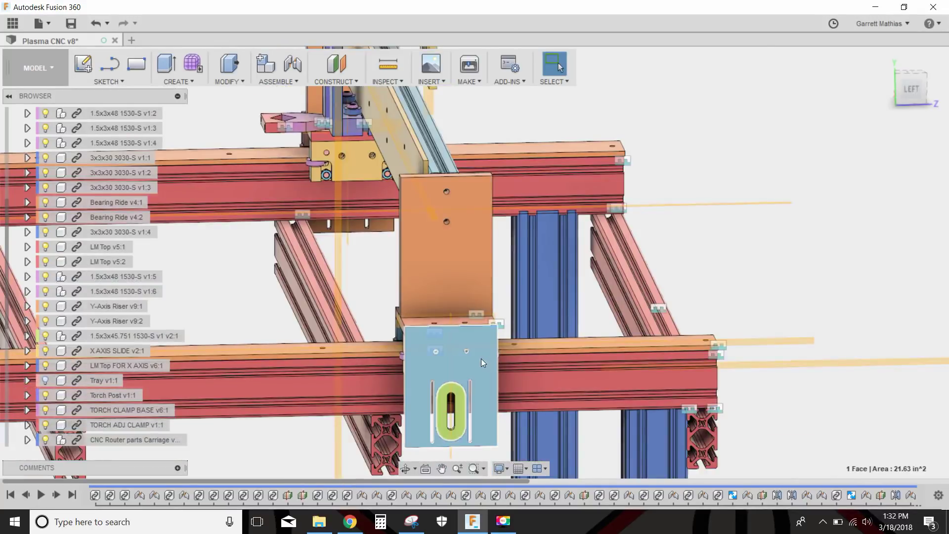
# Step: Select the gantry riser plate's outer face and examine how it joins the carriage's top plate
pyautogui.click(451, 256)
pyautogui.click(420, 315)
pyautogui.scroll(5, 420, 316)
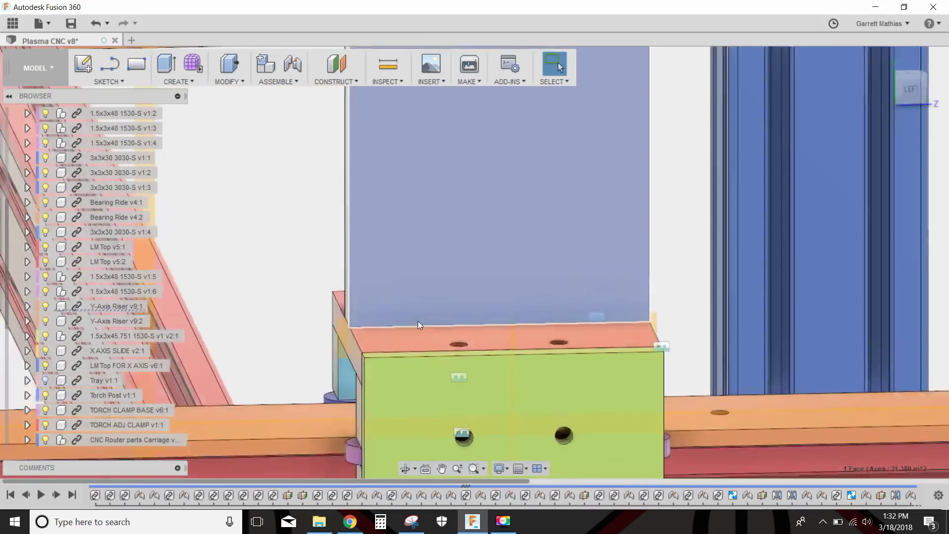
pyautogui.scroll(-5, 402, 339)
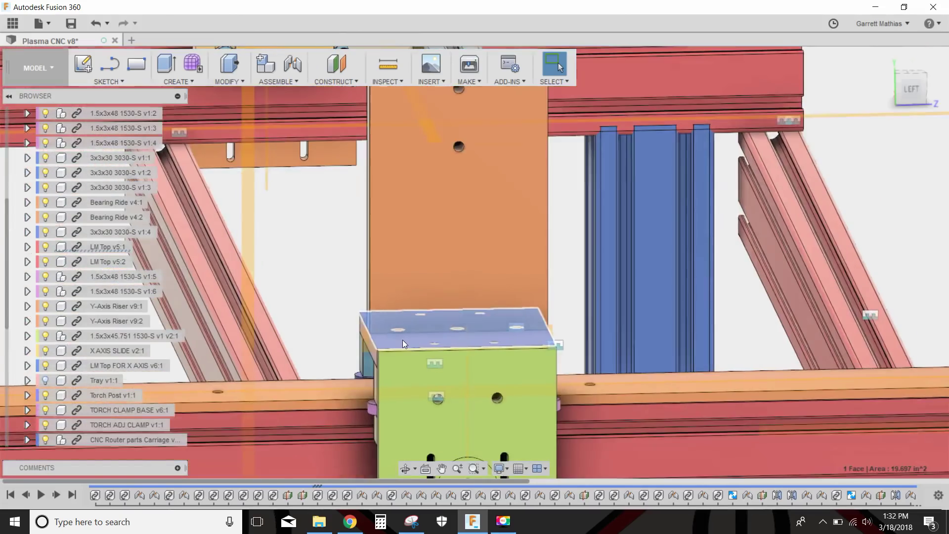
pyautogui.keyDown('shift'); pyautogui.moveTo(403, 339); pyautogui.dragTo(633, 316, button='middle'); pyautogui.keyUp('shift')
pyautogui.scroll(-3, 716, 324)
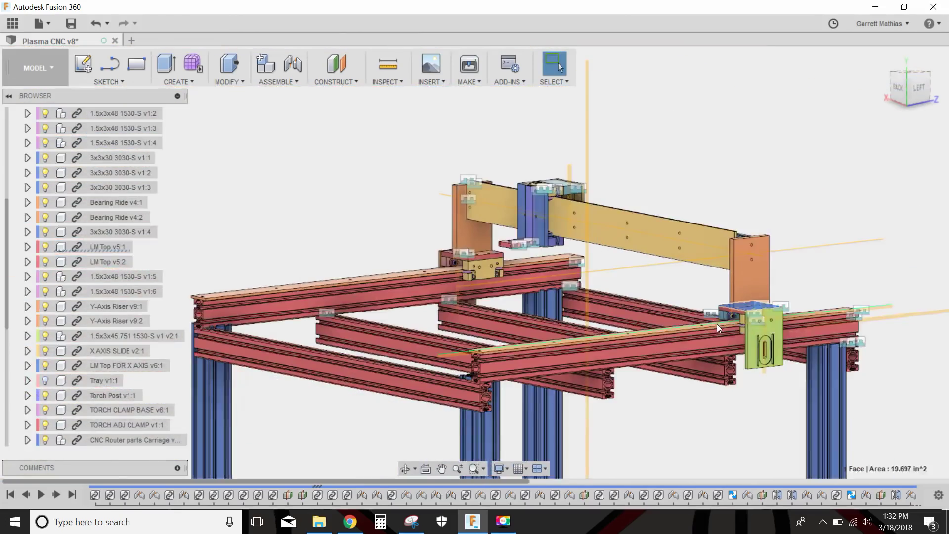
# Step: Select the torch carriage's slide plate on the gantry and examine its position over the table
pyautogui.scroll(8, 725, 322)
pyautogui.click(499, 284)
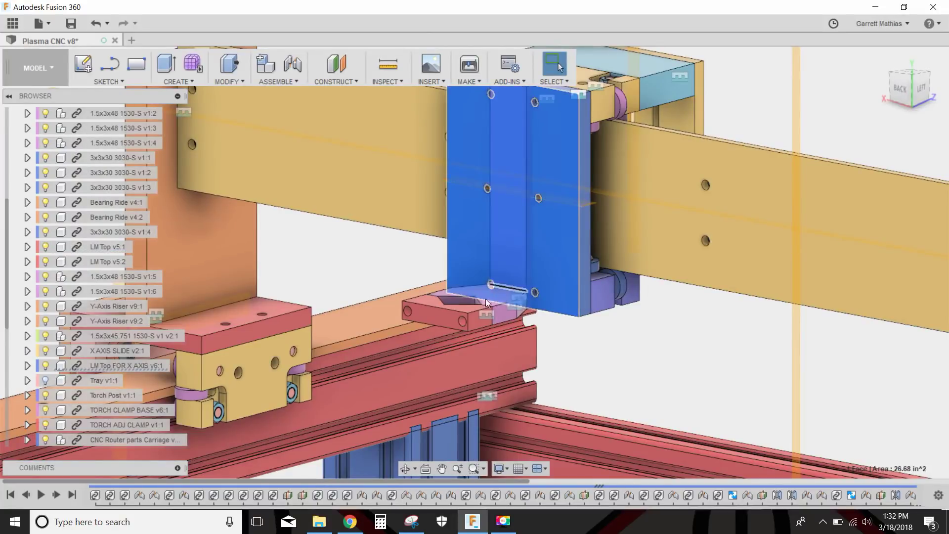
pyautogui.scroll(-3, 589, 216)
pyautogui.keyDown('shift'); pyautogui.moveTo(600, 224); pyautogui.dragTo(551, 186, button='middle'); pyautogui.keyUp('shift')
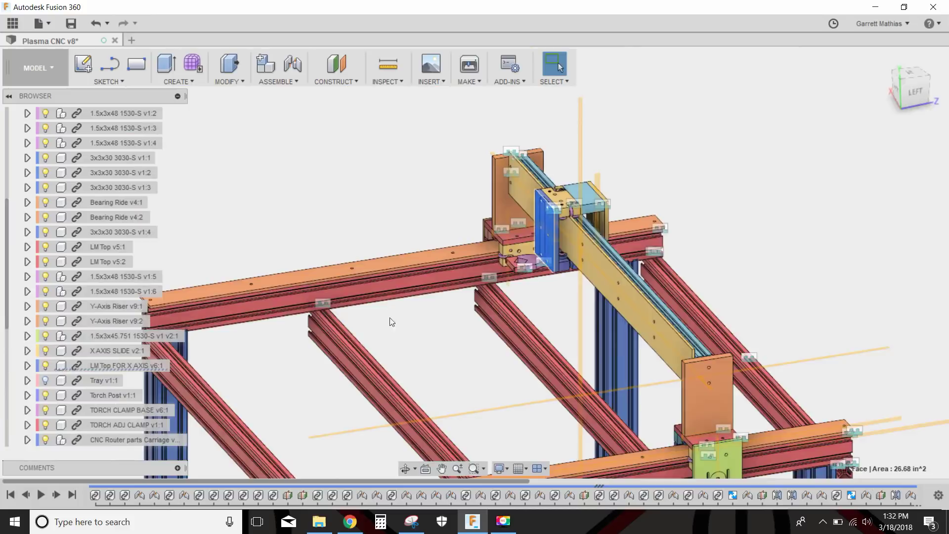
# Step: Examine the length of the side rail and its top bearing plate above the cross members
pyautogui.scroll(8, 392, 321)
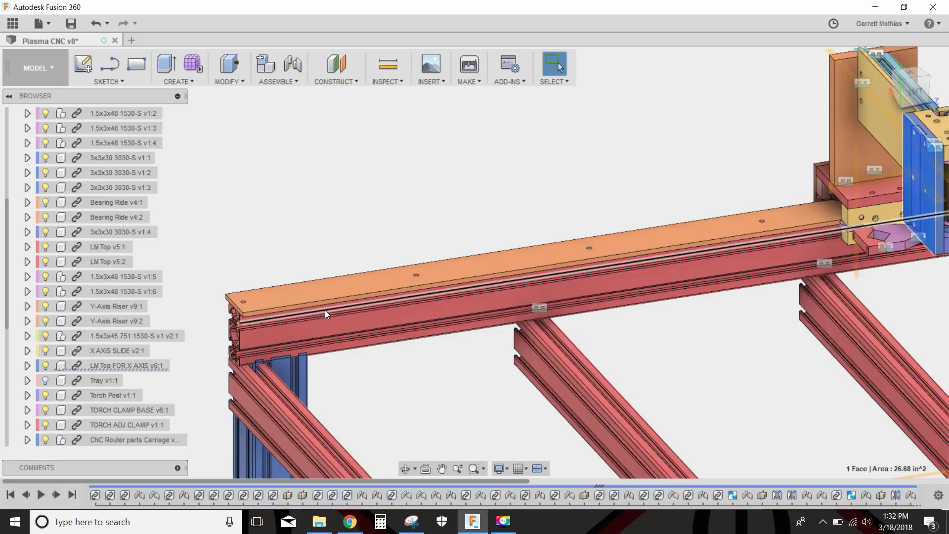
pyautogui.scroll(-3, 535, 292)
pyautogui.keyDown('shift'); pyautogui.moveTo(535, 292); pyautogui.dragTo(345, 136, button='middle'); pyautogui.keyUp('shift')
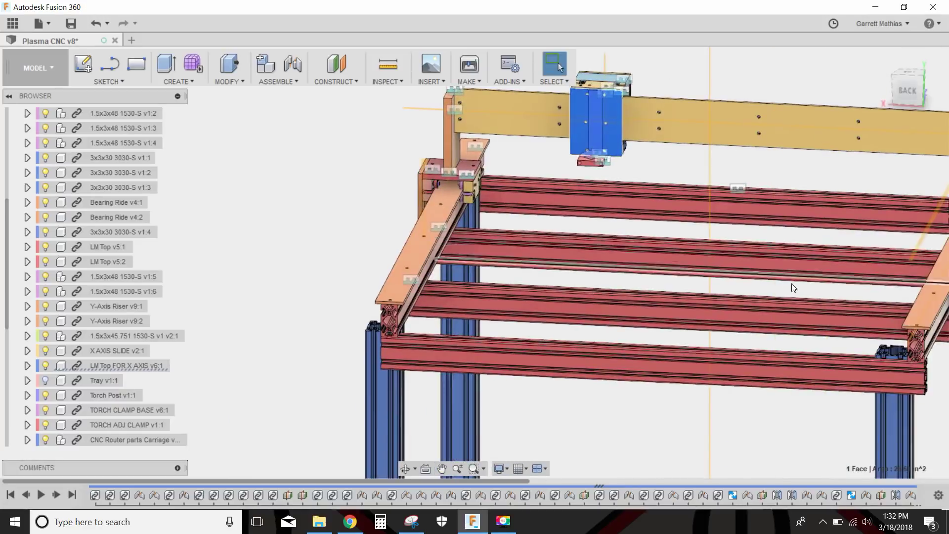
# Step: Clear the selection and inspect the complete open frame with its cross members, side rails and legs
pyautogui.scroll(-3, 790, 286)
pyautogui.moveTo(750, 273); pyautogui.dragTo(619, 250, button='middle')
pyautogui.click(888, 309)
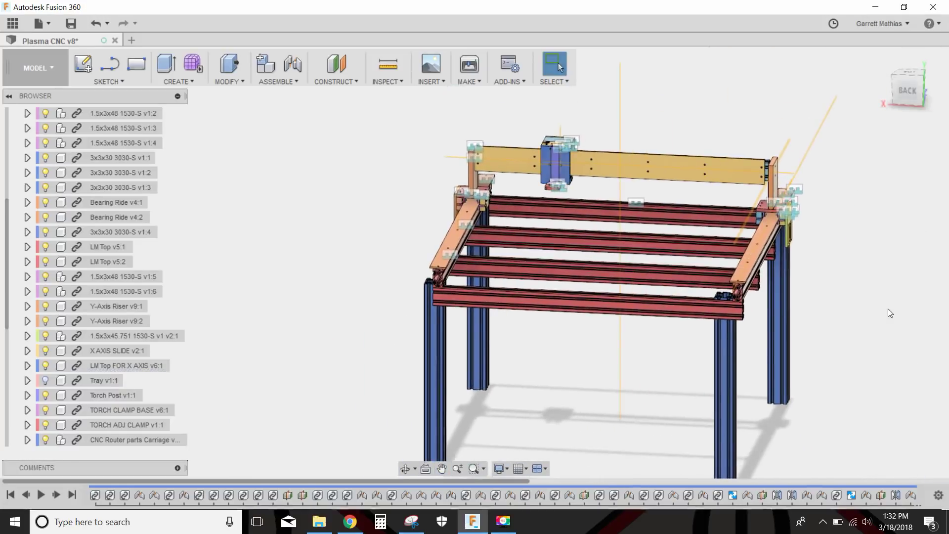
pyautogui.moveTo(516, 307); pyautogui.dragTo(379, 266, button='middle')
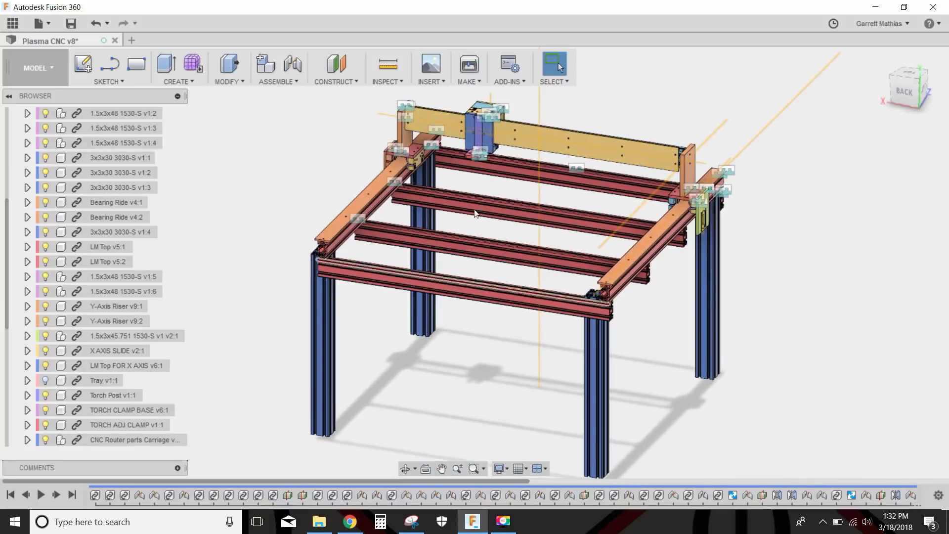
pyautogui.scroll(2, 503, 156)
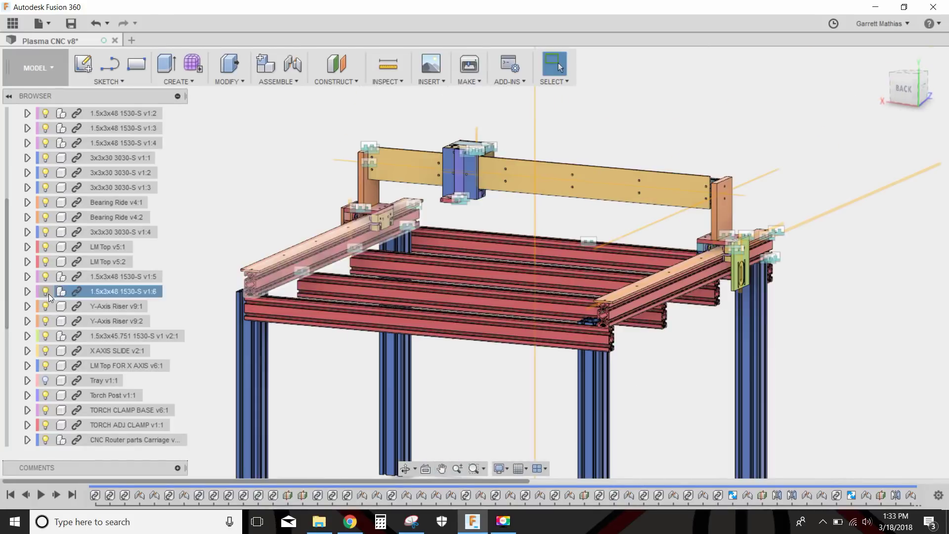
pyautogui.press('Escape')
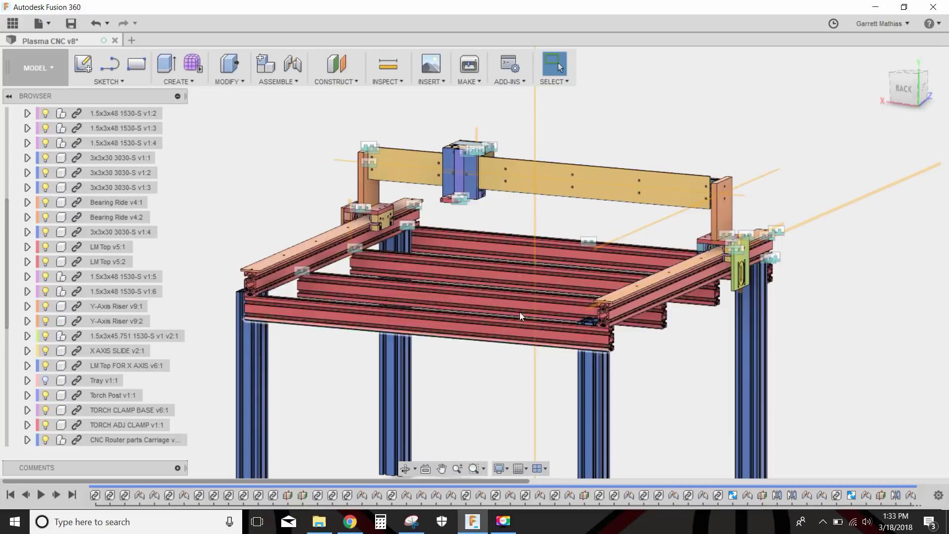
pyautogui.moveTo(511, 302); pyautogui.dragTo(526, 267, button='middle')
# Step: Show the hidden Tray component and inspect how it sits between the side rails on the cross members
pyautogui.scroll(-3, 82, 391)
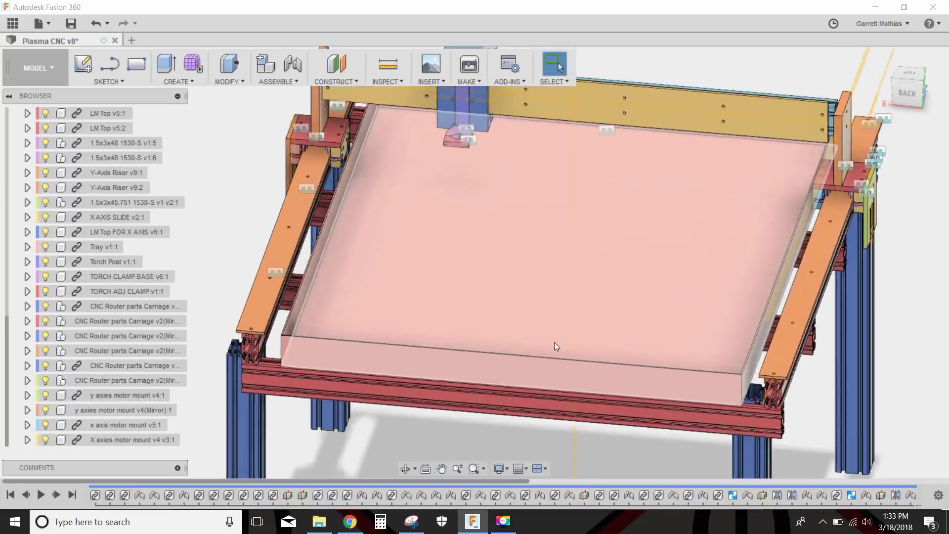
pyautogui.scroll(-3, 554, 342)
pyautogui.keyDown('shift'); pyautogui.moveTo(509, 352); pyautogui.dragTo(405, 207, button='middle'); pyautogui.keyUp('shift')
pyautogui.scroll(4, 405, 208)
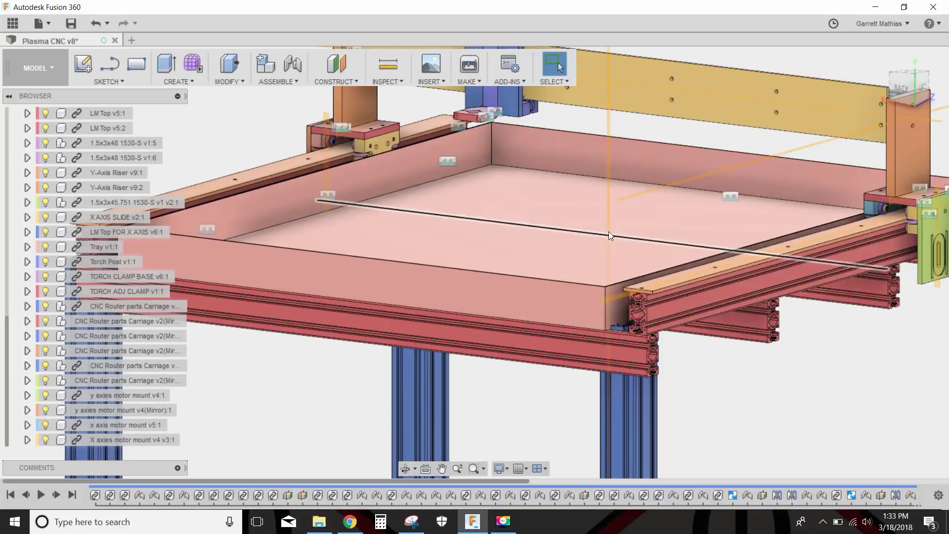
pyautogui.scroll(-4, 609, 231)
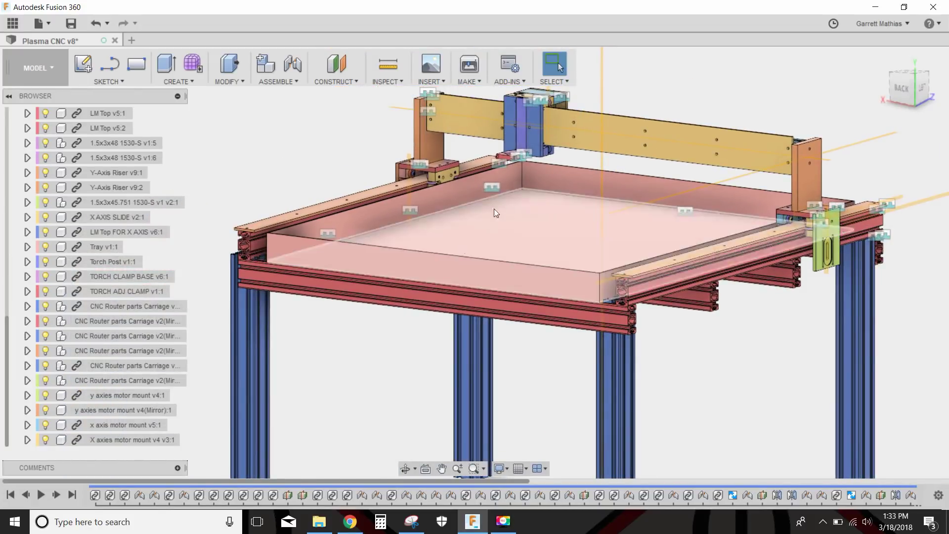
pyautogui.scroll(-3, 442, 232)
pyautogui.keyDown('shift'); pyautogui.moveTo(485, 210); pyautogui.dragTo(481, 239, button='middle'); pyautogui.keyUp('shift')
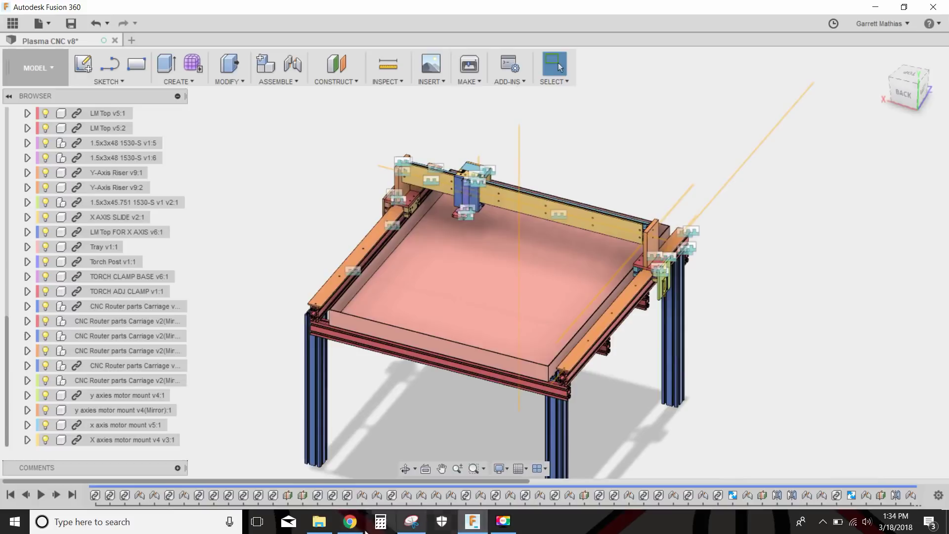
# Step: Open the BOM workbook in Excel and view the start of the Plasma CNC Build parts list
pyautogui.click(319, 523)
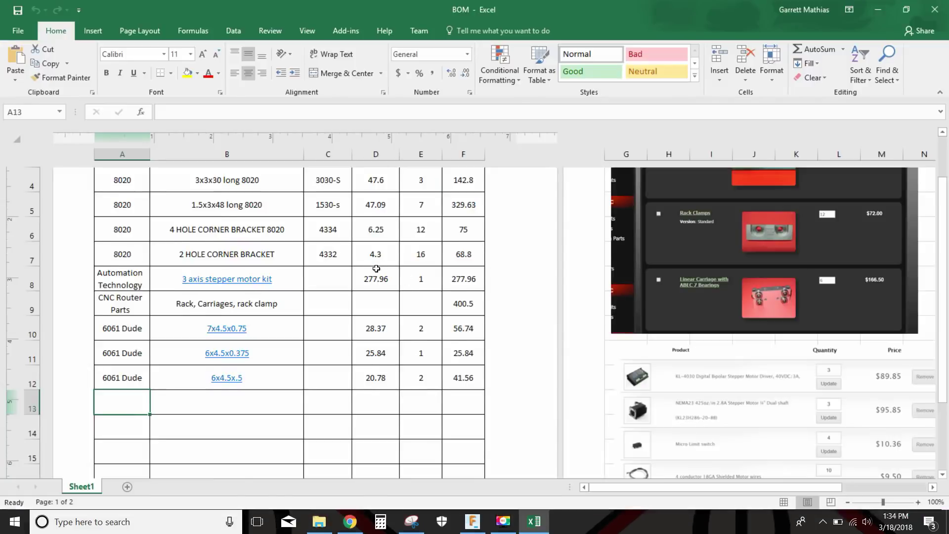
pyautogui.scroll(3, 376, 268)
pyautogui.moveTo(942, 218); pyautogui.dragTo(943, 231)
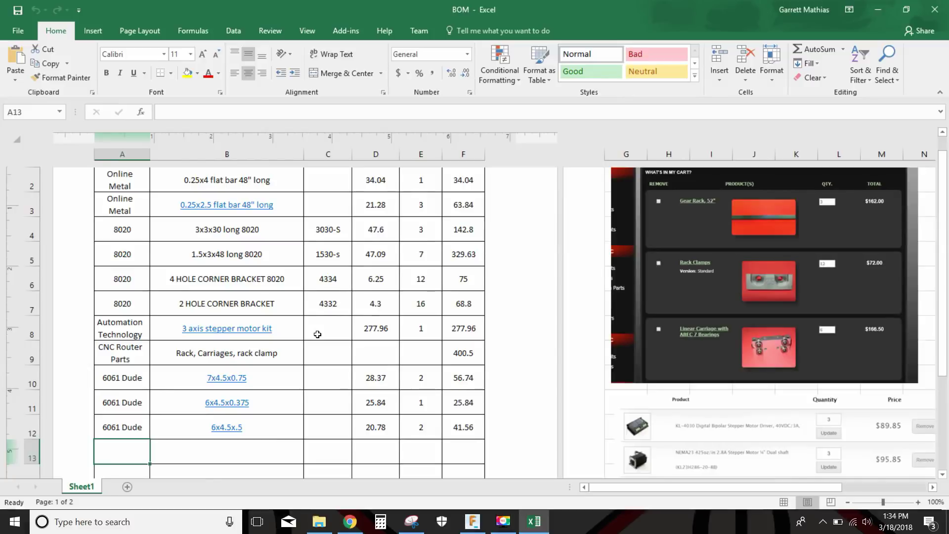
pyautogui.scroll(2, 306, 328)
# Step: Review the flat bar and 8020 extrusion entries in the parts list, starting with the 0.25x4 flat bar
pyautogui.moveTo(216, 256); pyautogui.dragTo(422, 252)
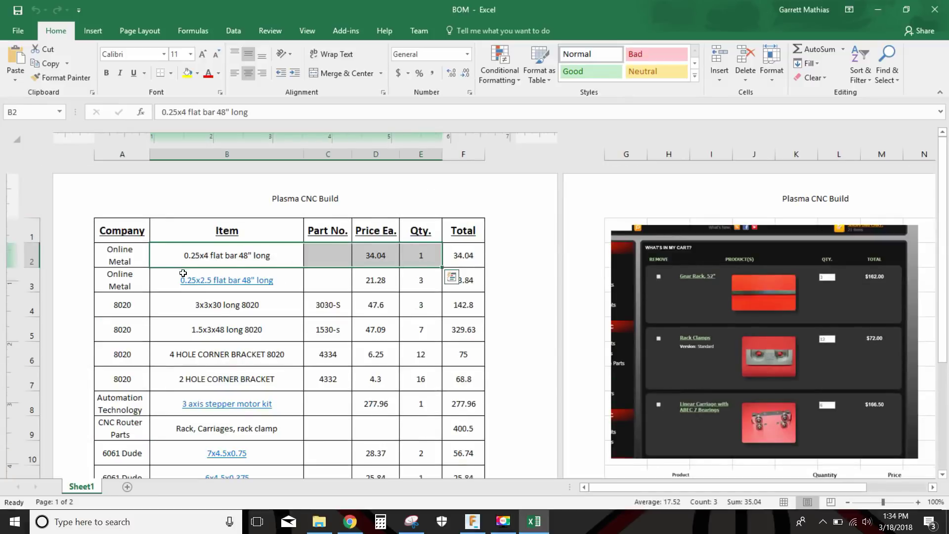
pyautogui.doubleClick(197, 301)
pyautogui.moveTo(220, 316); pyautogui.dragTo(339, 306)
pyautogui.press('Return')
pyautogui.scroll(-2, 340, 306)
# Step: Review the stepper motor kit, the CNC Router Parts row and the three 6061 Dude rows
pyautogui.click(277, 278)
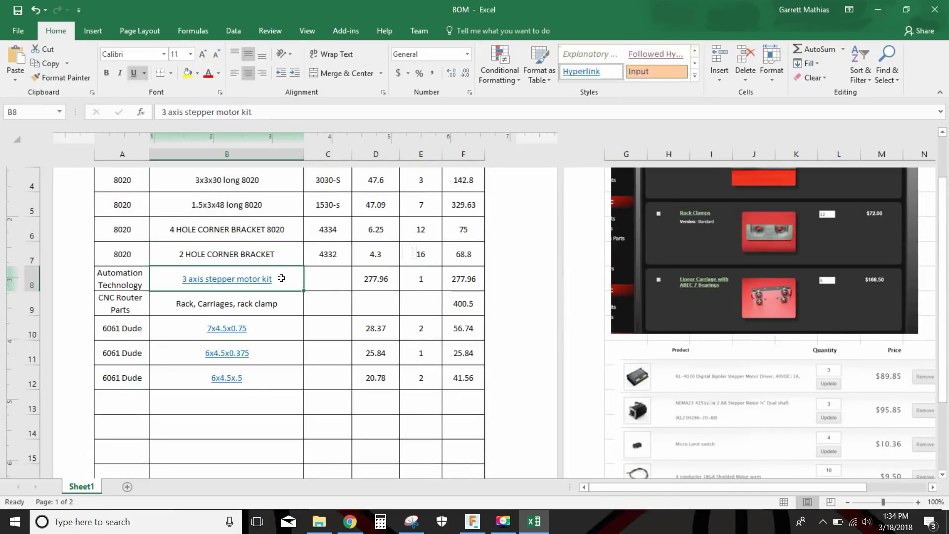
pyautogui.click(278, 308)
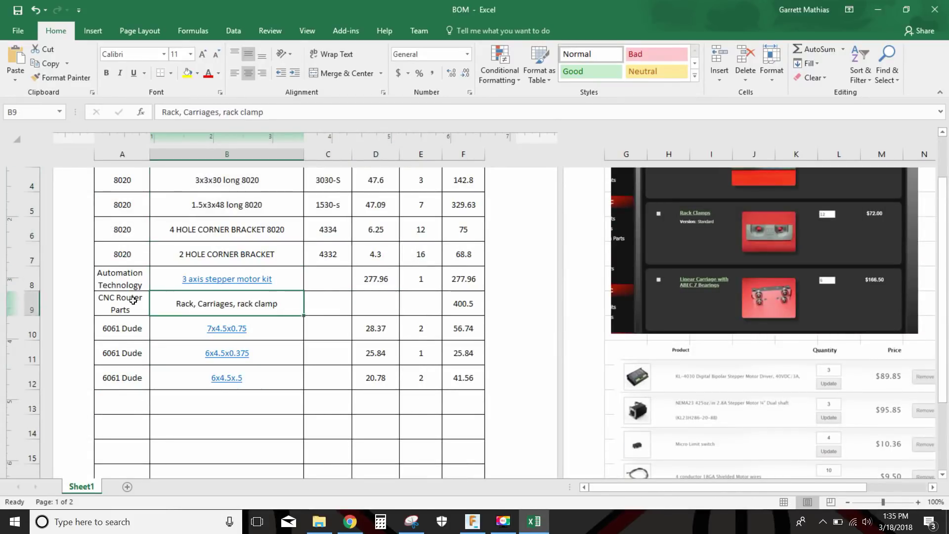
pyautogui.click(467, 306)
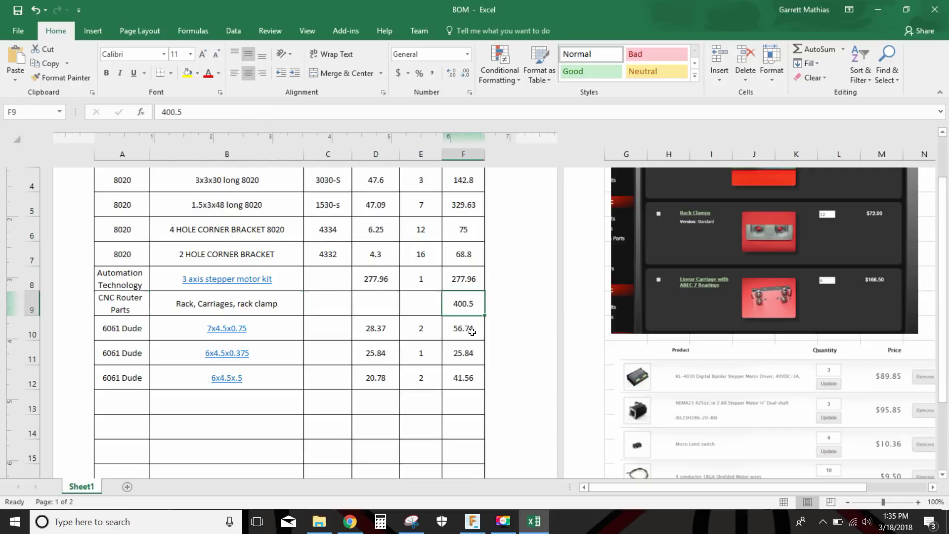
pyautogui.moveTo(463, 309); pyautogui.dragTo(222, 307)
pyautogui.moveTo(106, 329); pyautogui.dragTo(457, 374)
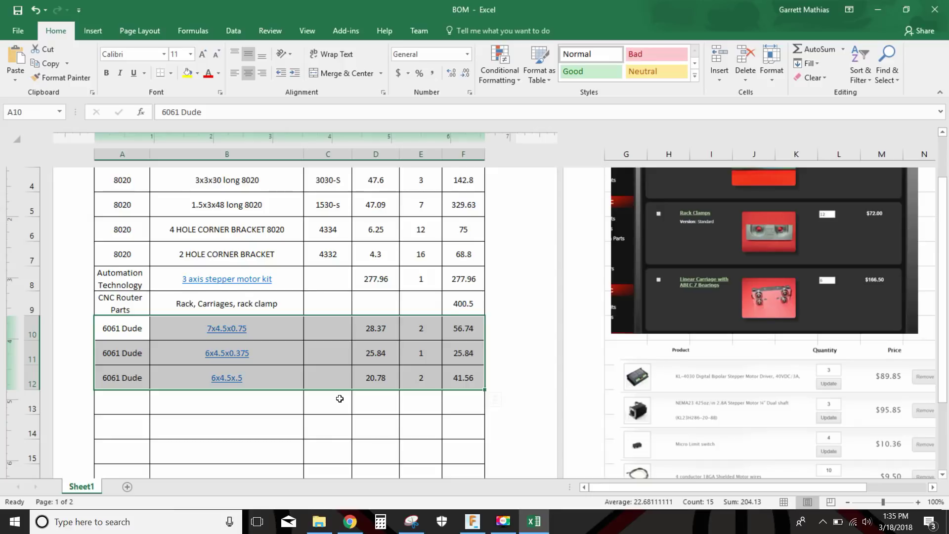
# Step: Check the grand total formula in cell F19 below the parts list
pyautogui.scroll(-1, 340, 398)
pyautogui.click(340, 399)
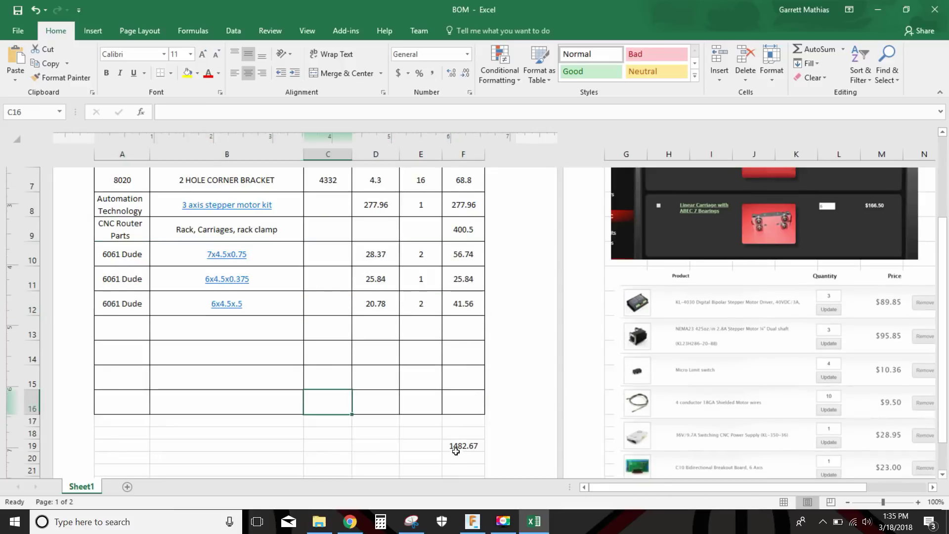
pyautogui.click(455, 448)
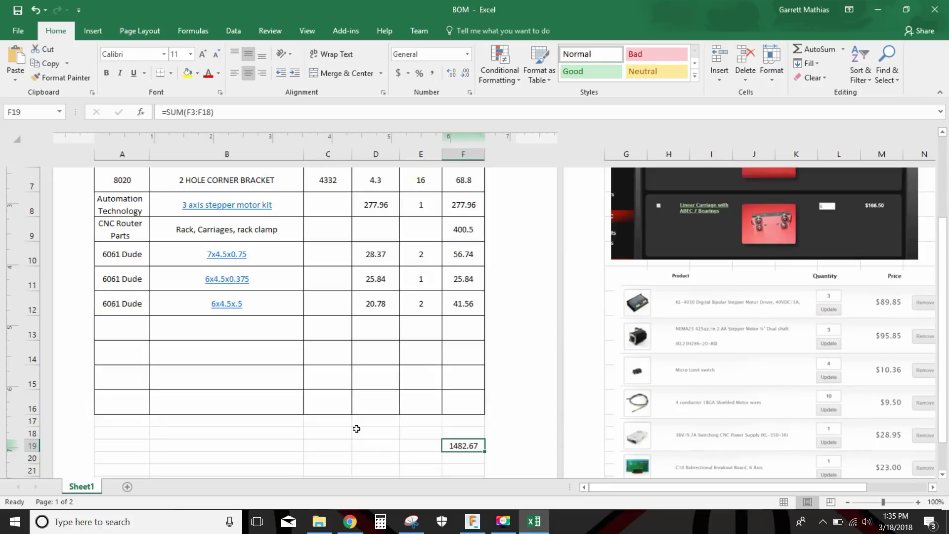
pyautogui.click(385, 376)
# Step: Go back to the Online Metal entries and select the 0.25x2.5 flat bar item
pyautogui.scroll(3, 385, 376)
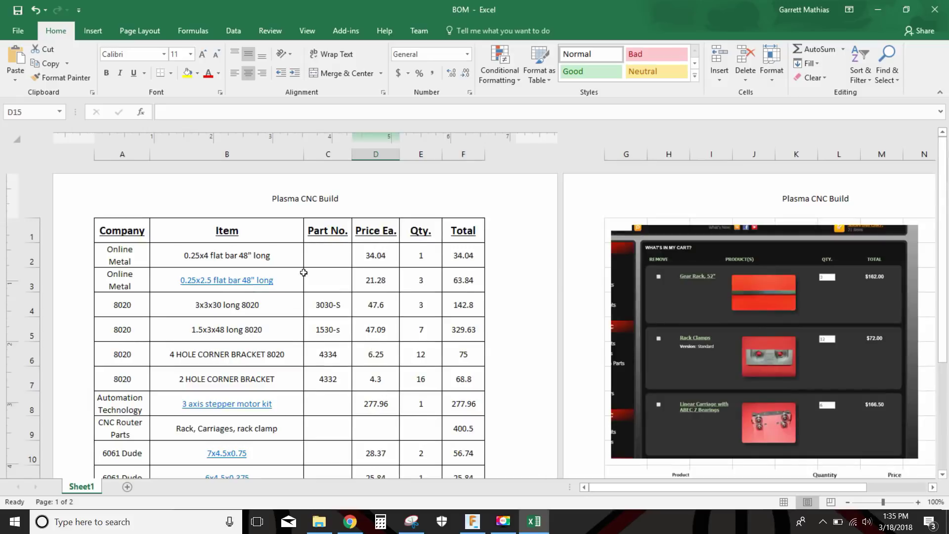
pyautogui.click(287, 264)
pyautogui.click(279, 276)
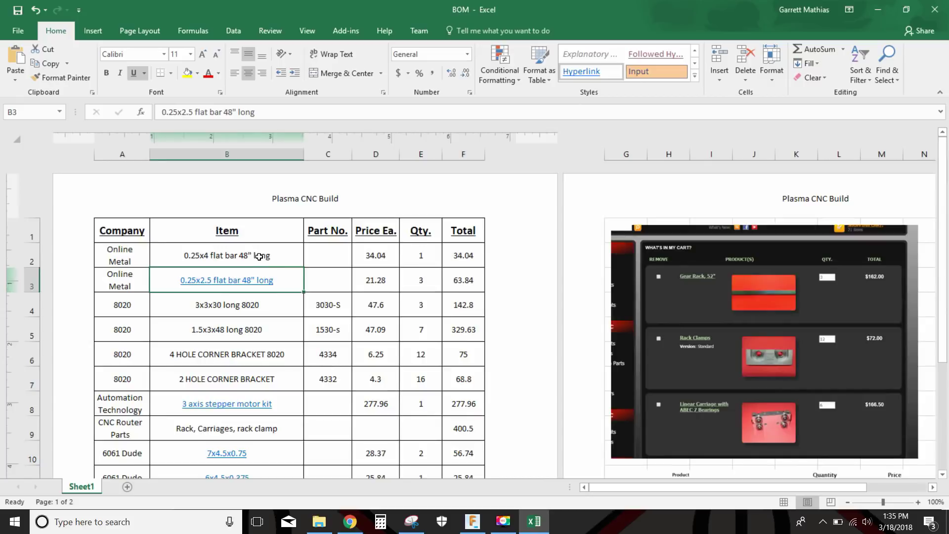
# Step: Highlight the CNC Router Parts row for the rack, carriages and rack clamp, including its total
pyautogui.scroll(-3, 298, 385)
pyautogui.click(284, 305)
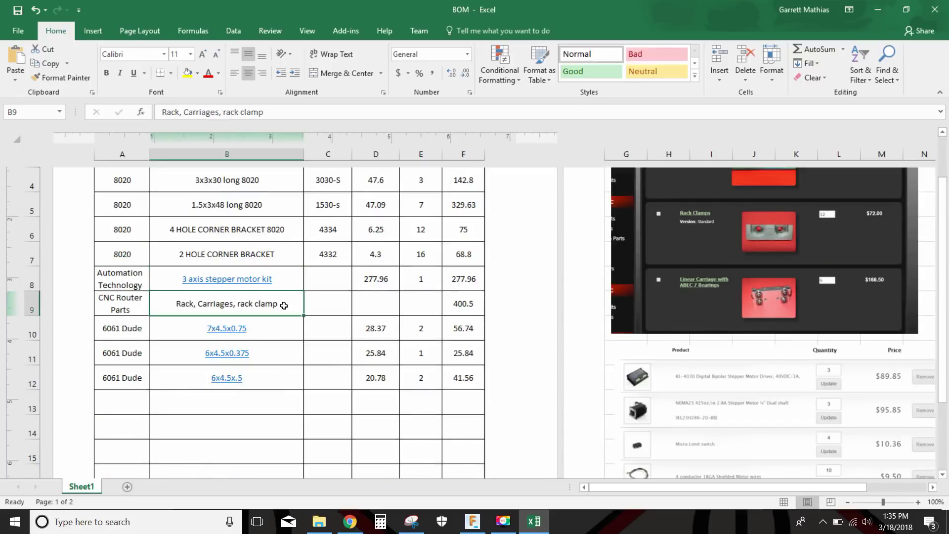
pyautogui.moveTo(246, 303); pyautogui.dragTo(311, 304)
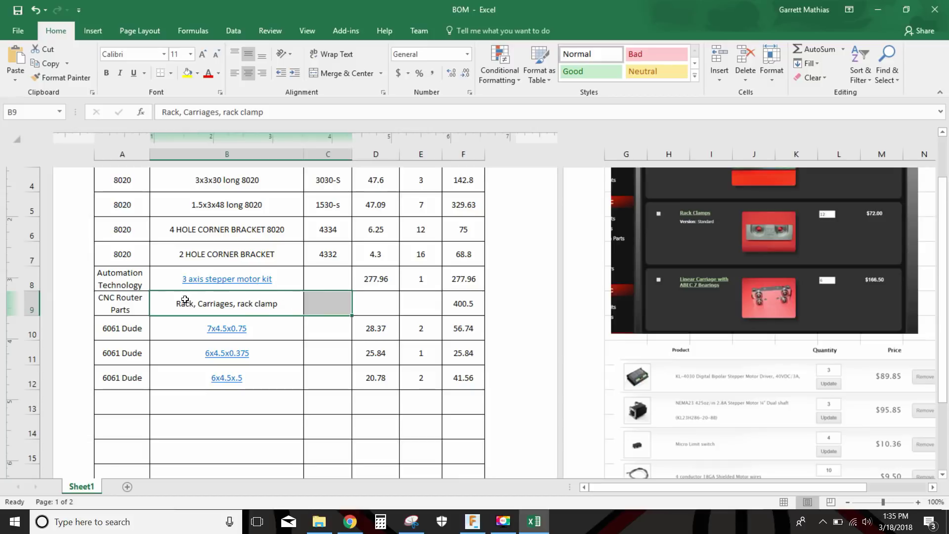
pyautogui.moveTo(145, 301); pyautogui.dragTo(483, 312)
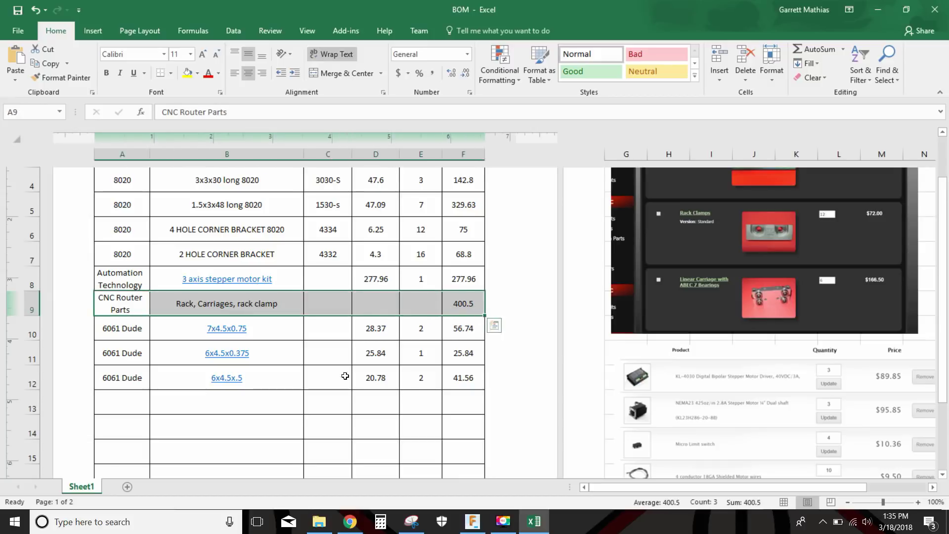
pyautogui.click(349, 355)
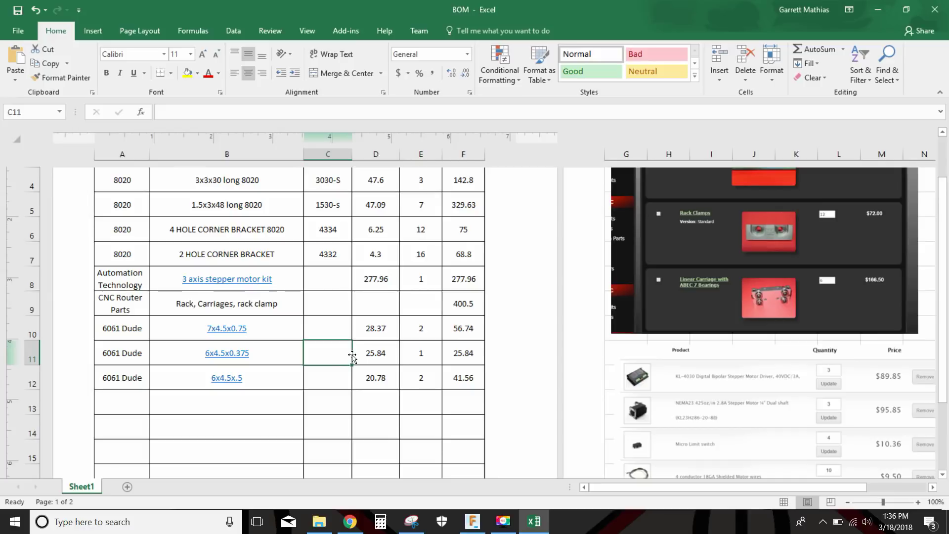
# Step: Recheck the grand total in cell F19 and return to the beginning of the parts list
pyautogui.click(379, 391)
pyautogui.scroll(-2, 379, 392)
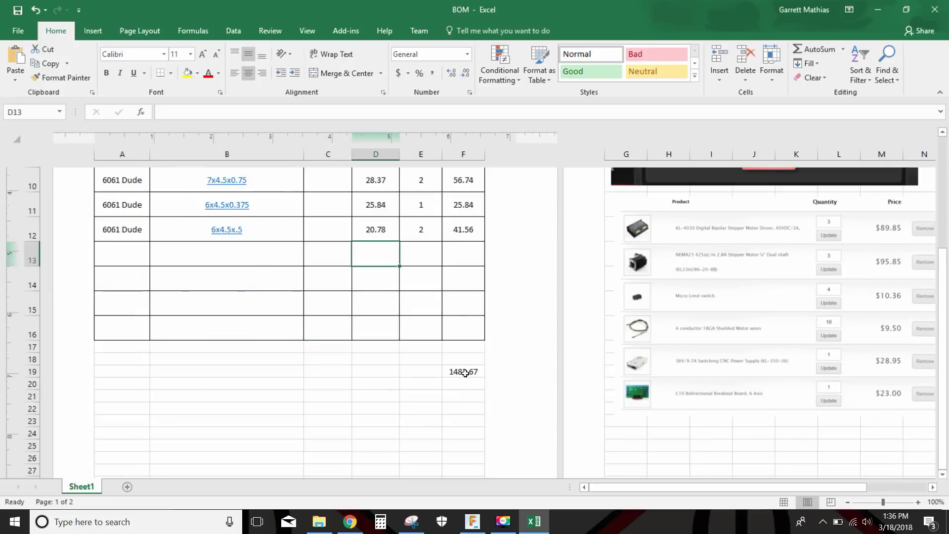
pyautogui.click(462, 371)
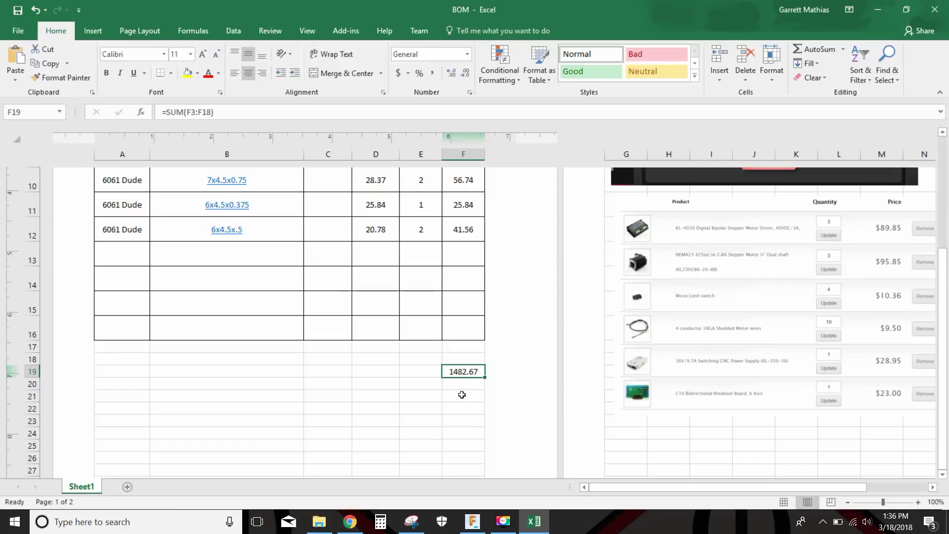
pyautogui.click(455, 337)
pyautogui.scroll(4, 460, 329)
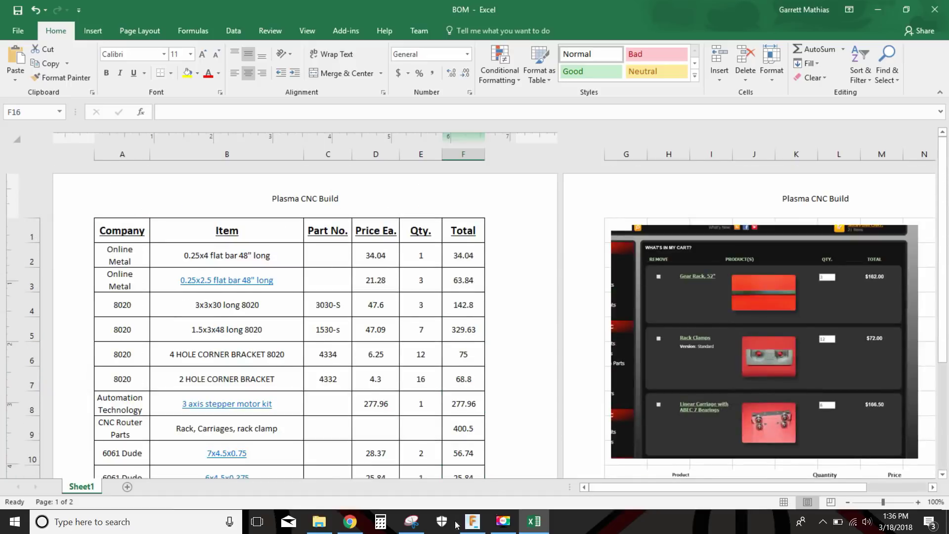
# Step: Switch back to Fusion 360 and inspect the complete plasma table with its tray
pyautogui.click(473, 521)
pyautogui.scroll(-5, 528, 367)
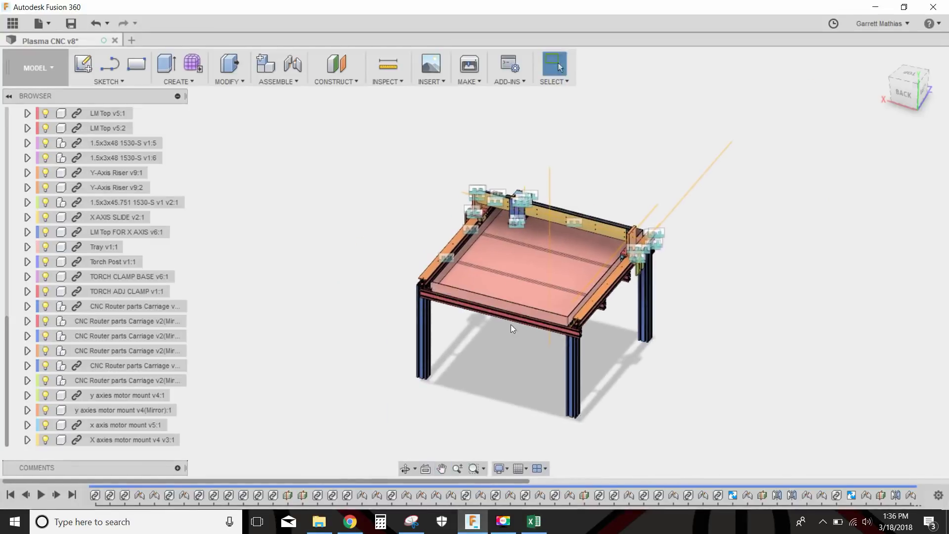
pyautogui.keyDown('shift'); pyautogui.moveTo(511, 324); pyautogui.dragTo(520, 288, button='middle'); pyautogui.keyUp('shift')
pyautogui.scroll(2, 510, 245)
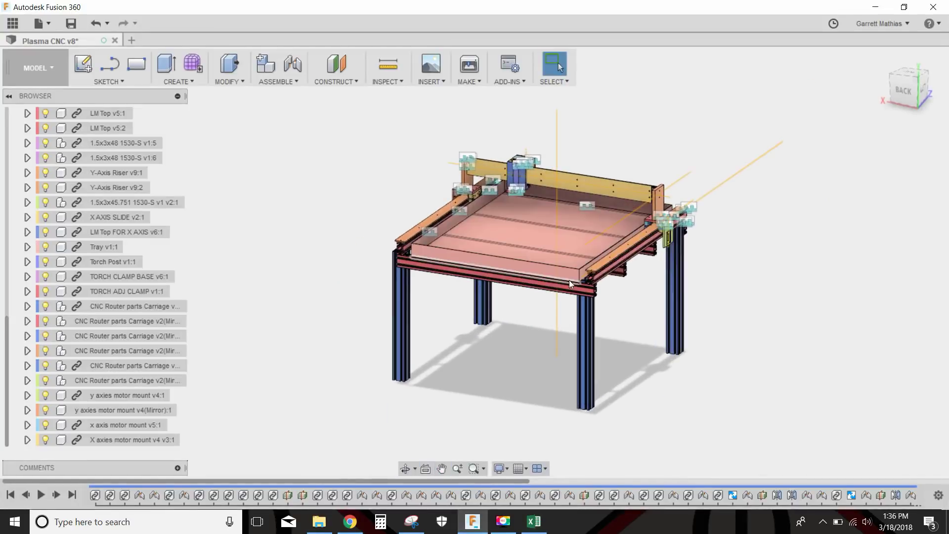
pyautogui.scroll(3, 573, 232)
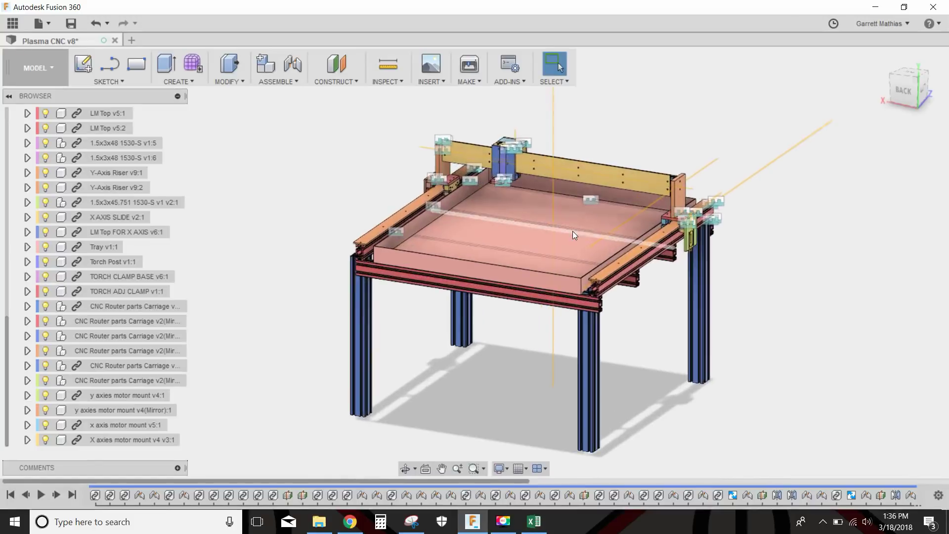